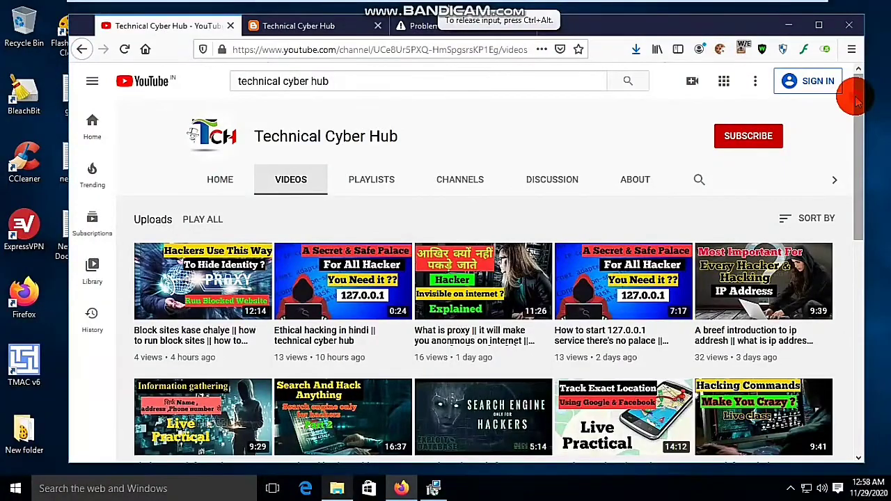
# Step: Look through the Technical Cyber Hub channel's uploaded videos, and show the blog page offering the Proxy Switcher download
pyautogui.moveTo(857, 112); pyautogui.dragTo(852, 167)
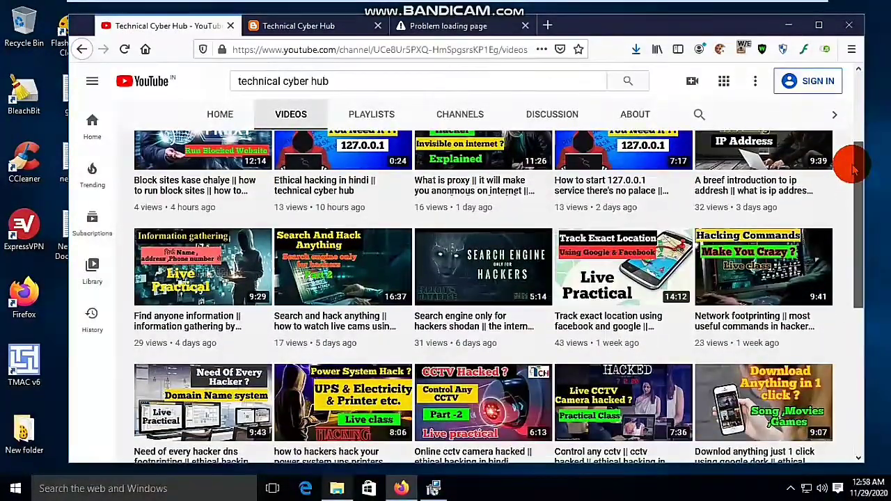
pyautogui.moveTo(853, 167); pyautogui.dragTo(858, 134)
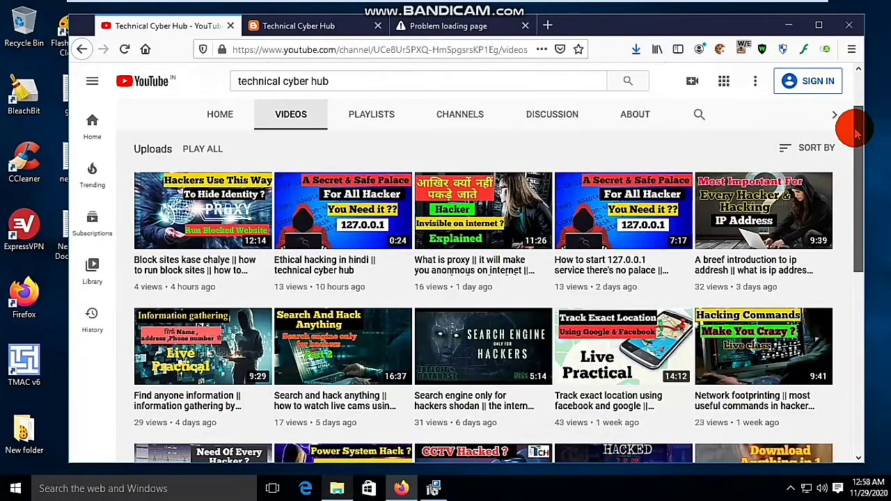
pyautogui.moveTo(856, 132)
pyautogui.mouseDown()
pyautogui.moveTo(851, 256)
pyautogui.moveTo(852, 132)
pyautogui.mouseUp()
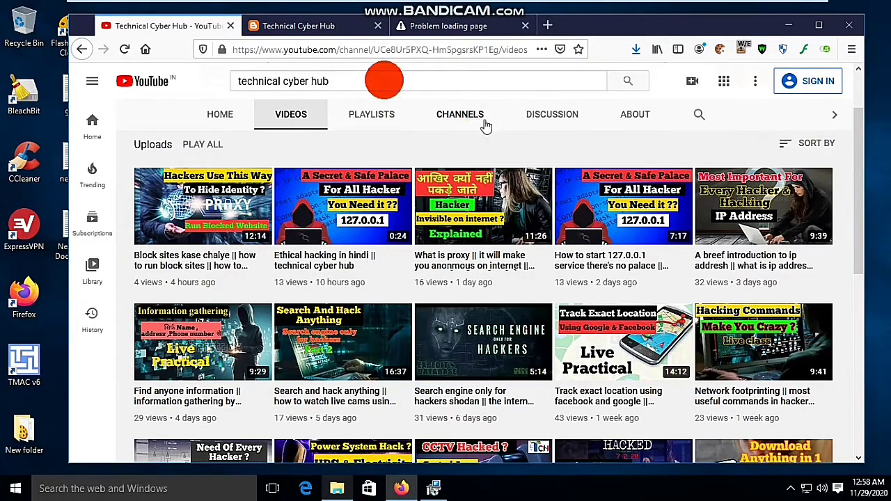
pyautogui.click(305, 34)
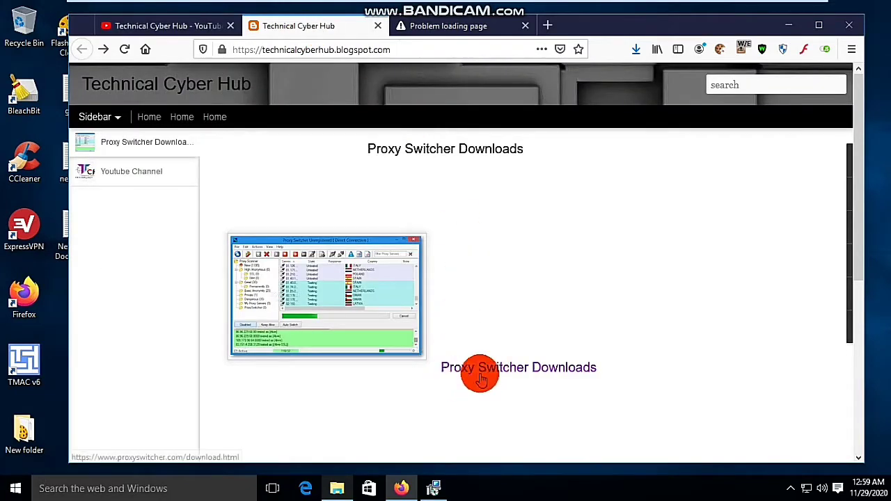
# Step: Launch the ProxySwitcher application from the Proxy Switcher Standard folder in Program Files (x86), and minimize the folder window
pyautogui.click(341, 488)
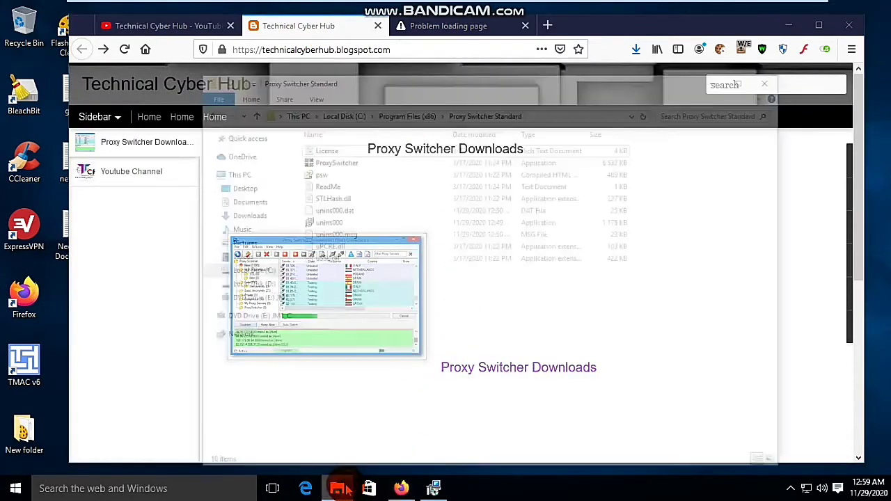
pyautogui.click(326, 103)
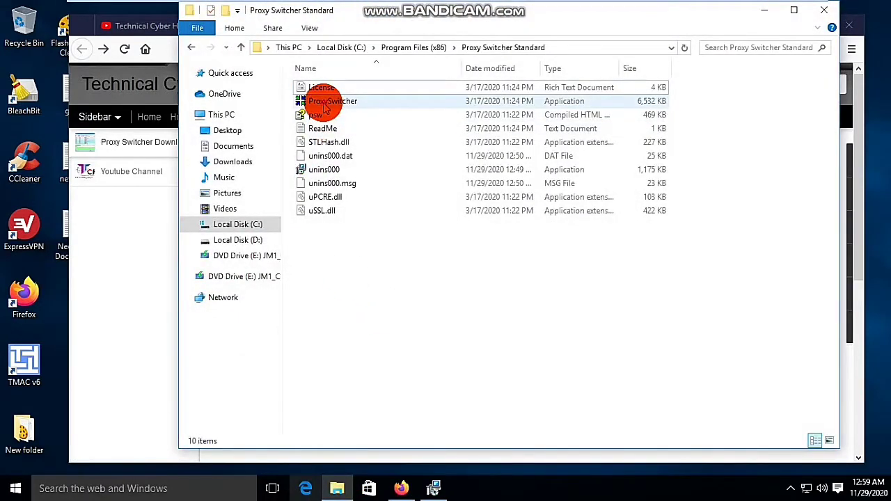
pyautogui.click(325, 103)
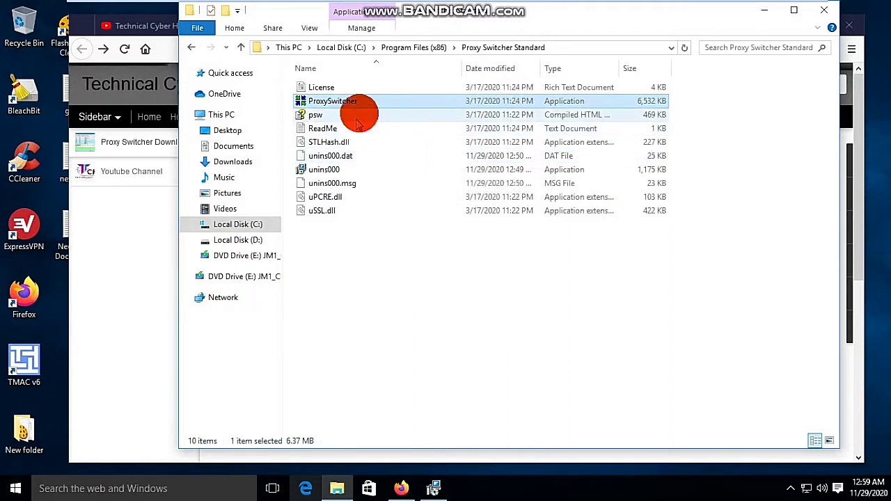
pyautogui.click(385, 108)
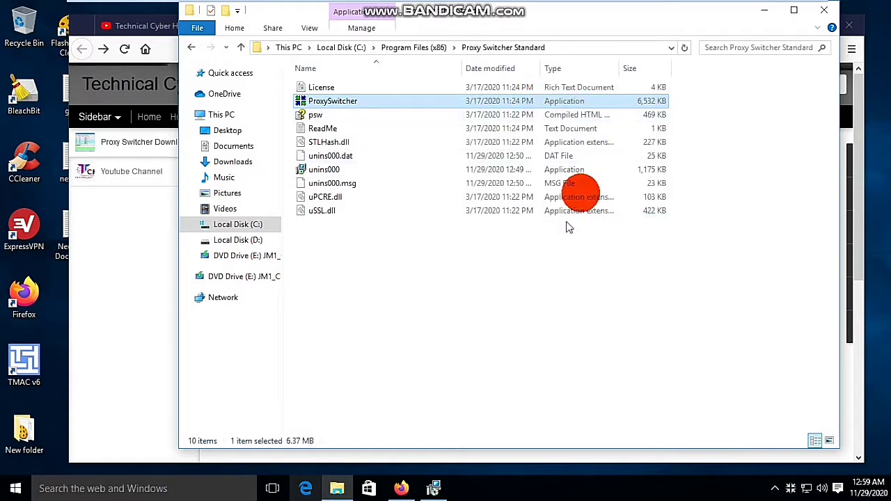
pyautogui.click(762, 12)
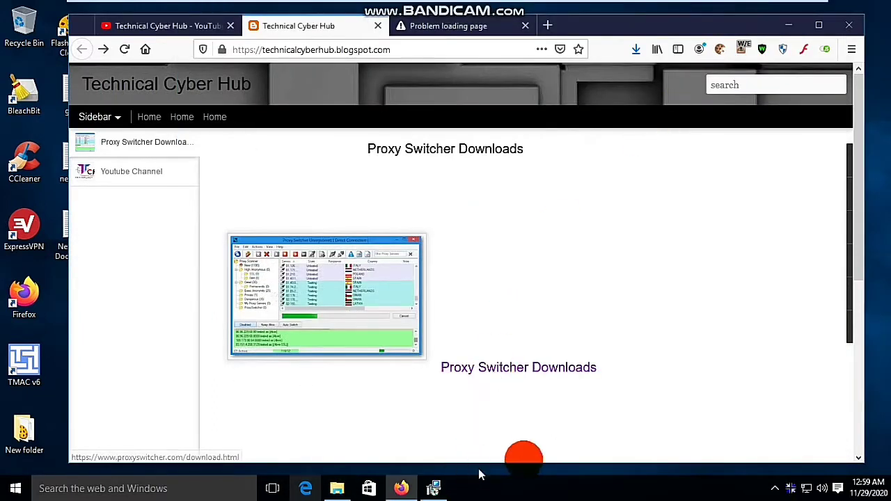
# Step: Bring up Proxy Switcher from the hidden background programs and continue with the 15-day trial
pyautogui.click(780, 489)
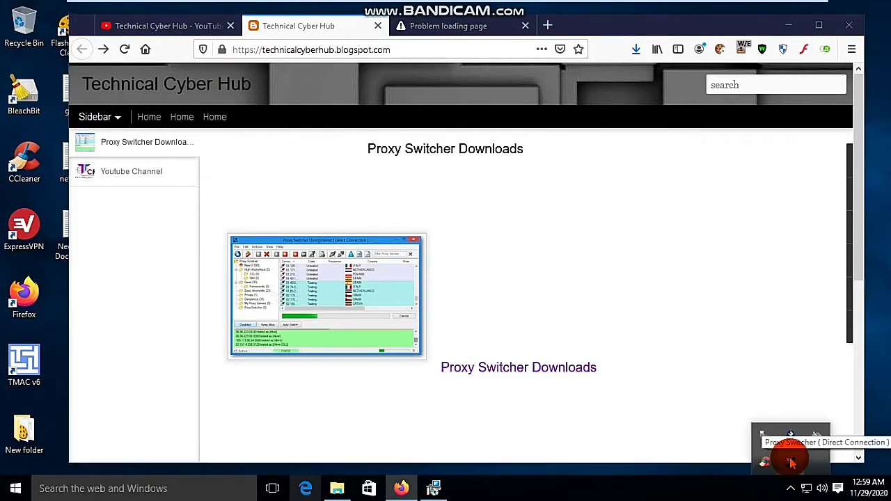
pyautogui.click(790, 461)
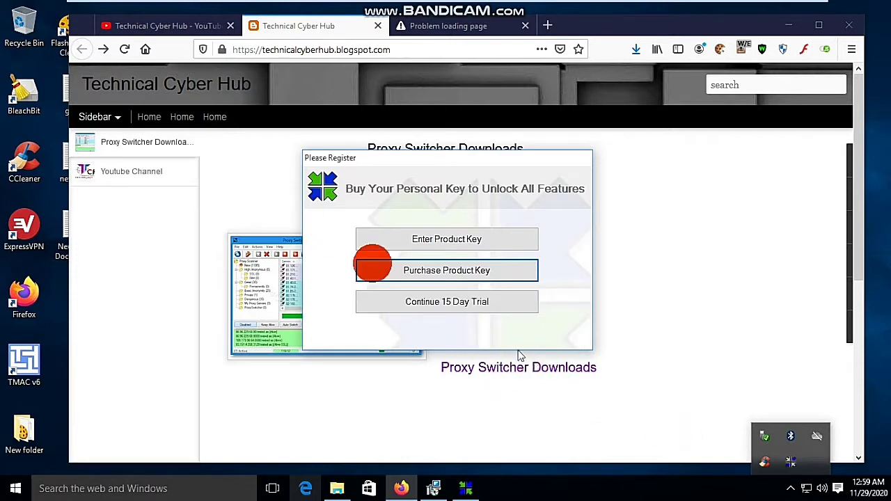
pyautogui.click(323, 169)
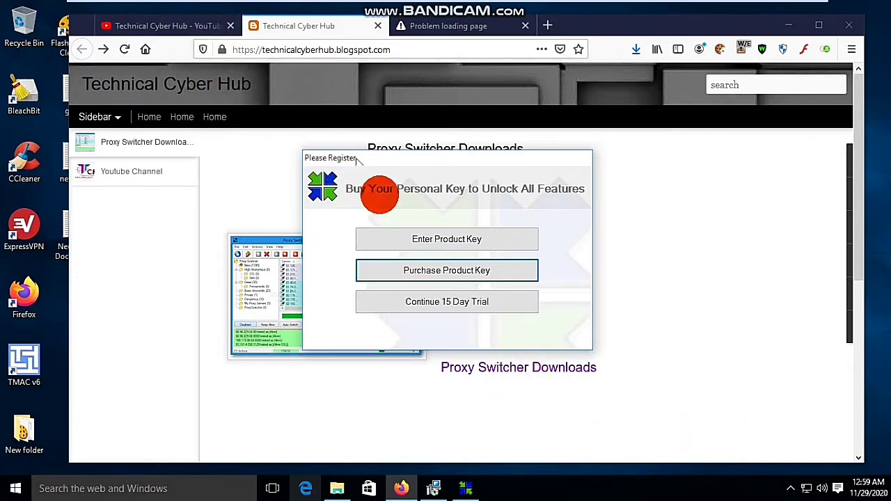
pyautogui.click(440, 303)
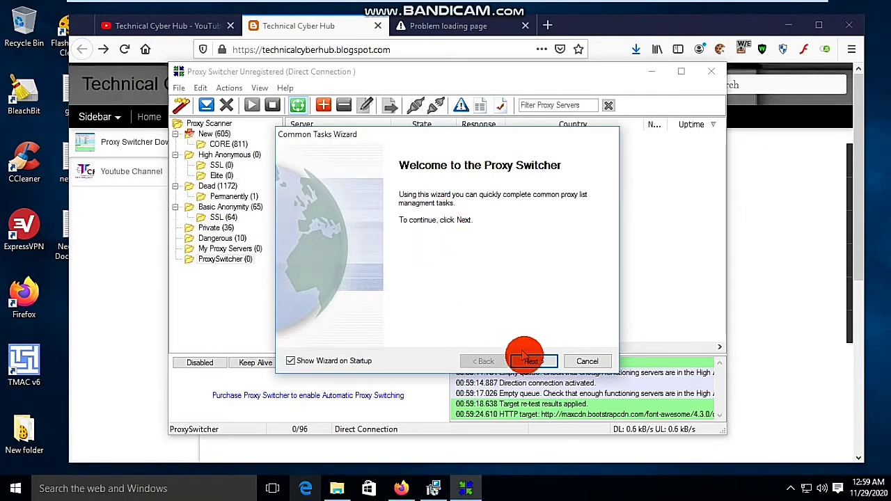
# Step: Run the wizard's "Find New Servers, Rescan Servers, Recheck Dead" task and look over the list of new servers
pyautogui.click(530, 361)
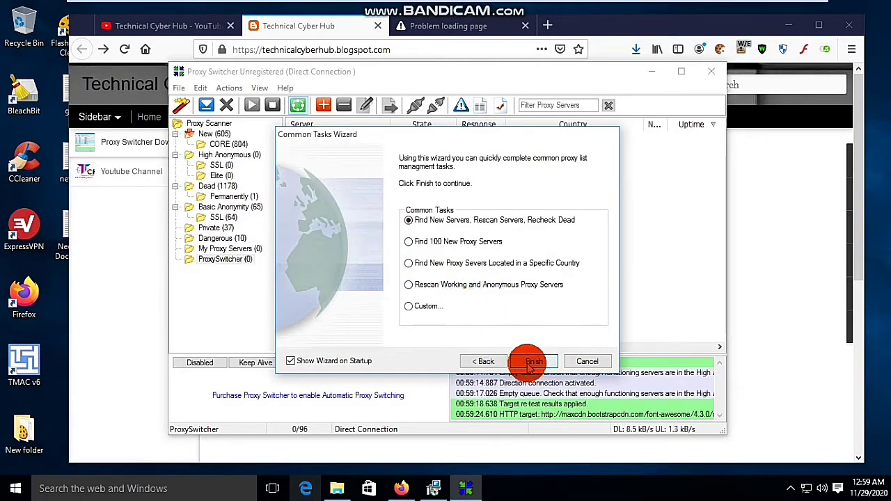
pyautogui.click(533, 362)
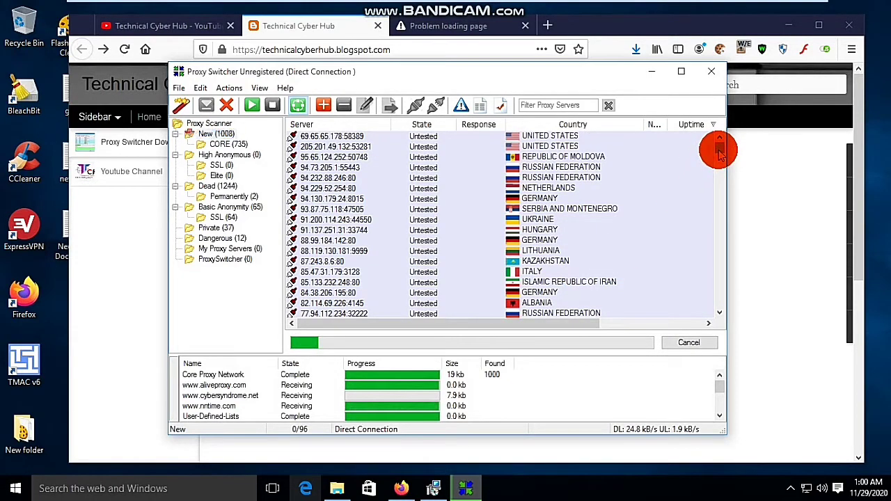
pyautogui.moveTo(719, 151)
pyautogui.mouseDown()
pyautogui.moveTo(720, 160)
pyautogui.moveTo(719, 148)
pyautogui.mouseUp()
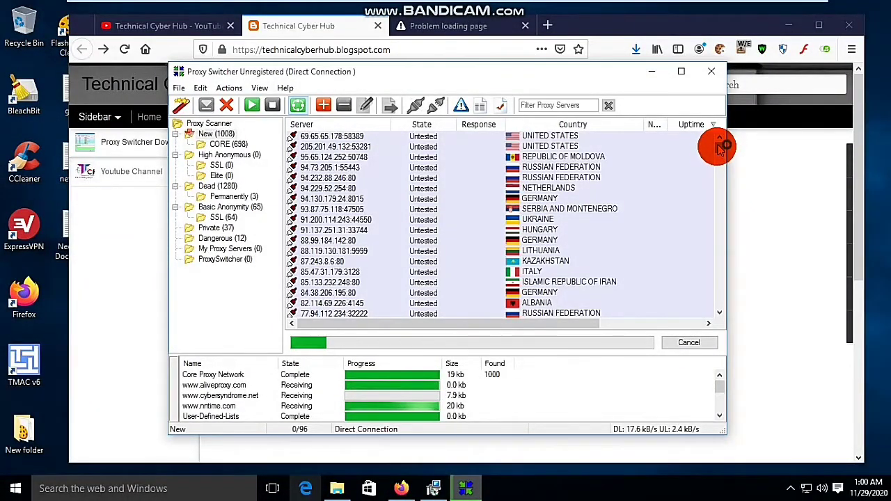
pyautogui.moveTo(719, 148)
pyautogui.mouseDown()
pyautogui.moveTo(719, 178)
pyautogui.moveTo(717, 144)
pyautogui.mouseUp()
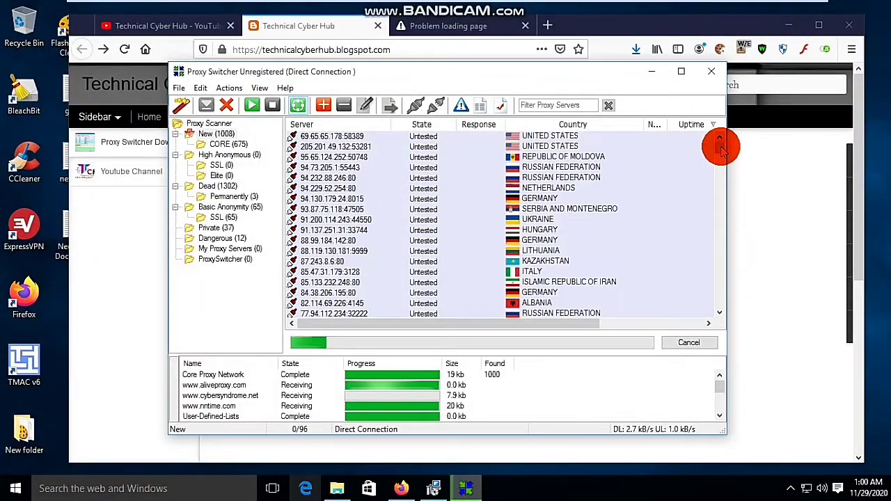
pyautogui.moveTo(719, 174); pyautogui.dragTo(716, 124)
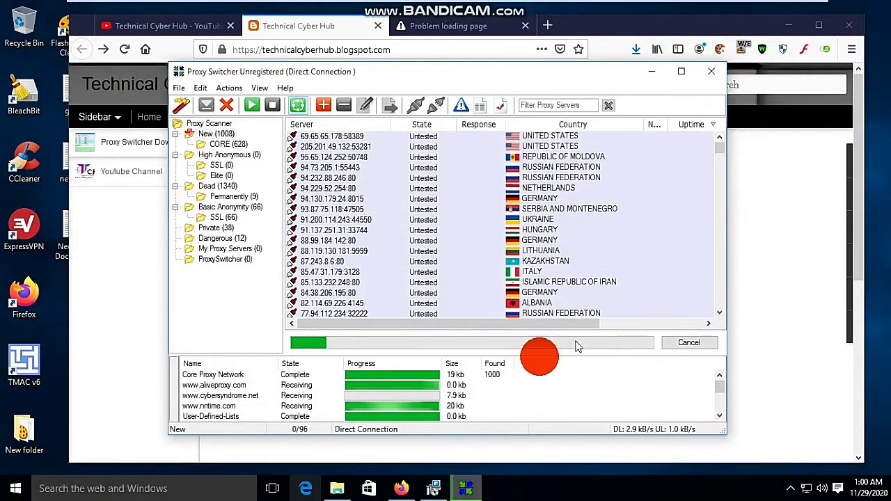
# Step: Cancel the running proxy server search and set the proxy connection mode to Keep Alive
pyautogui.click(674, 345)
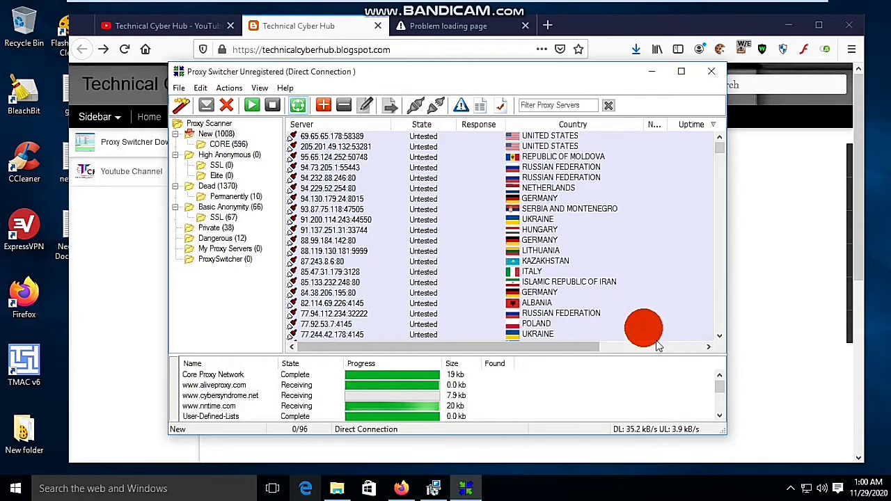
pyautogui.moveTo(719, 148); pyautogui.dragTo(427, 390)
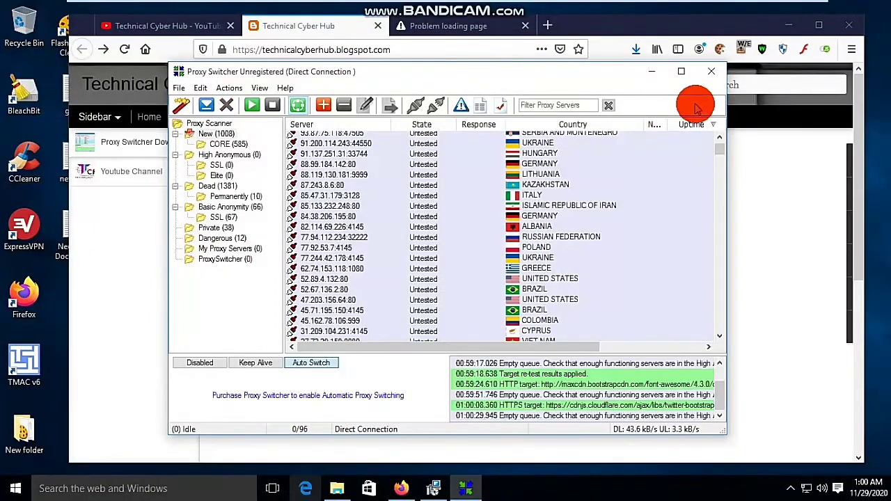
pyautogui.moveTo(720, 149); pyautogui.dragTo(720, 140)
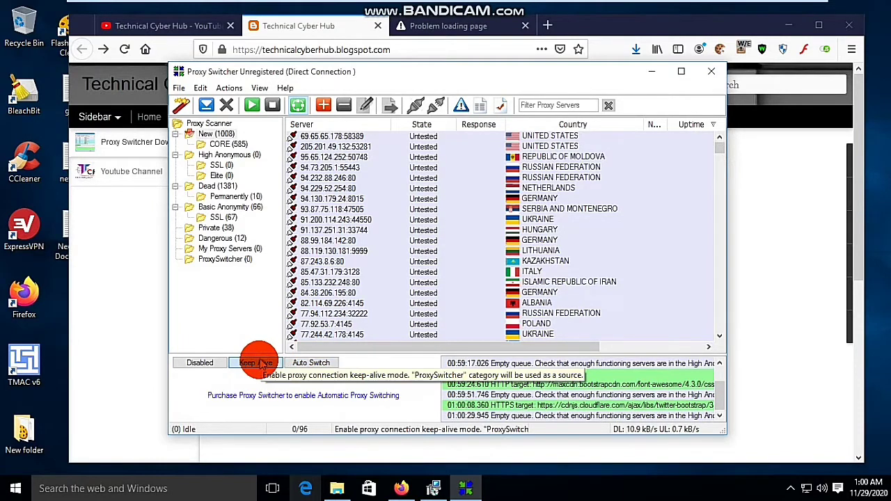
pyautogui.click(260, 363)
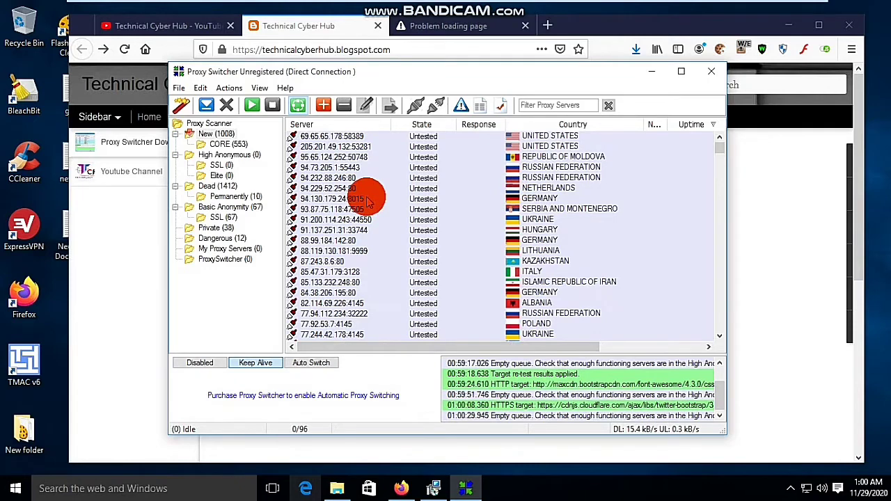
# Step: Examine the High Anonymous, Dead, Permanently dead and Basic Anonymity server categories, checking the Basic Anonymity servers' state and uptime
pyautogui.moveTo(369, 202)
pyautogui.mouseDown()
pyautogui.moveTo(209, 200)
pyautogui.moveTo(217, 176)
pyautogui.mouseUp()
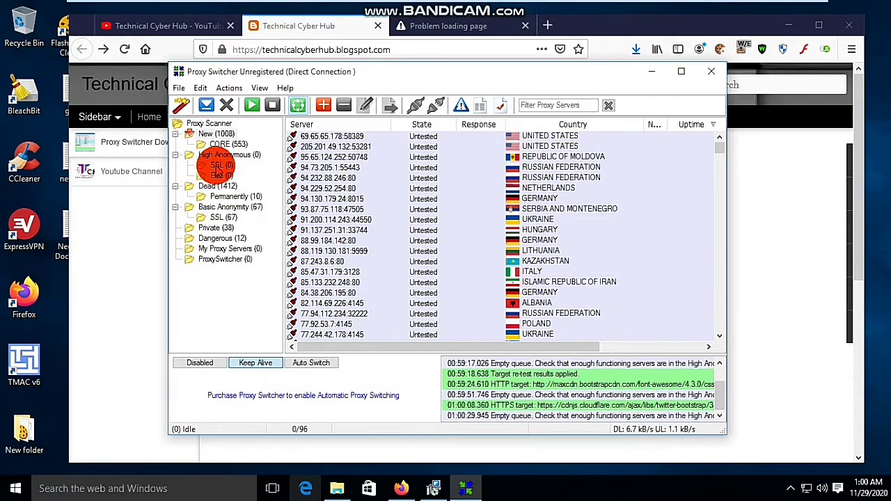
pyautogui.click(221, 156)
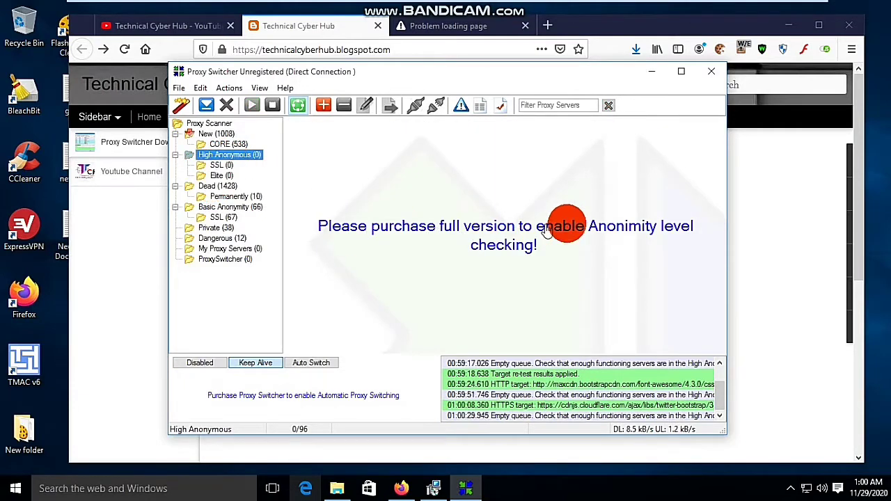
pyautogui.click(221, 186)
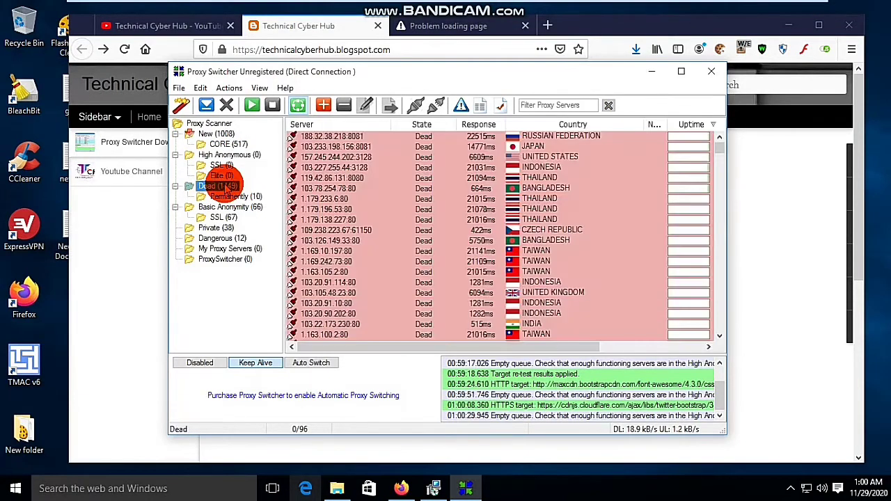
pyautogui.click(233, 196)
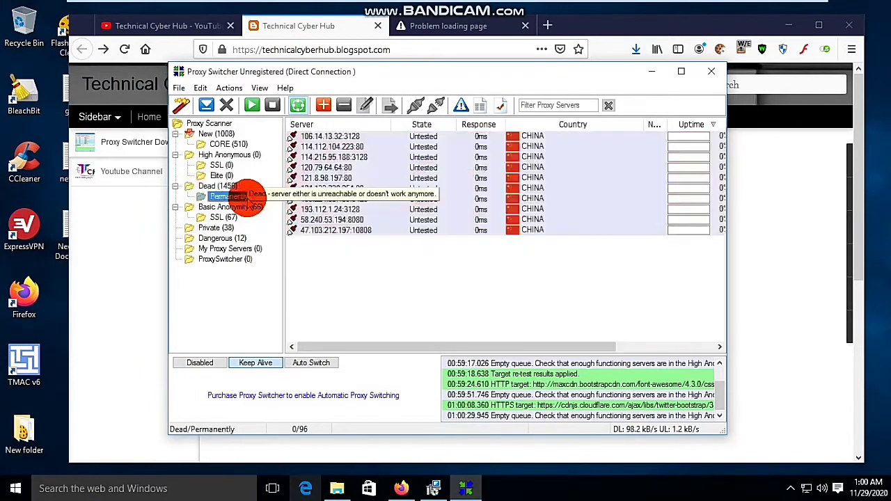
pyautogui.click(237, 207)
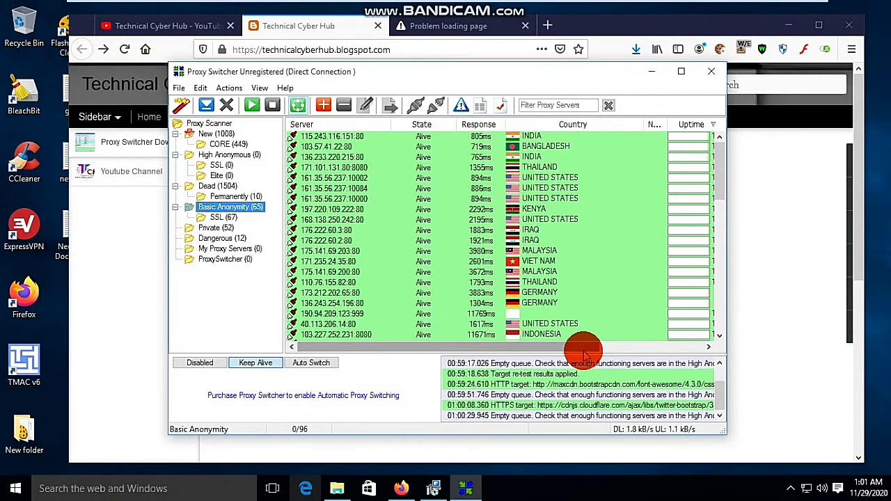
pyautogui.moveTo(583, 351); pyautogui.dragTo(614, 349)
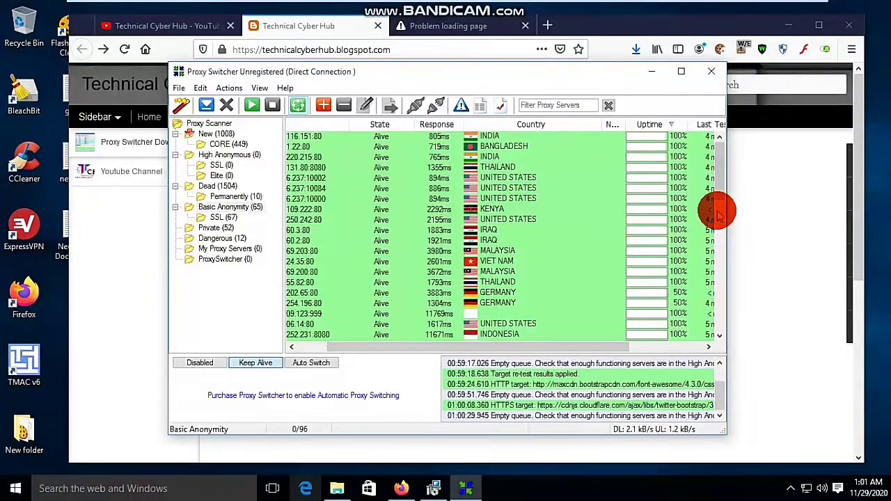
pyautogui.moveTo(719, 190)
pyautogui.mouseDown()
pyautogui.moveTo(718, 207)
pyautogui.moveTo(719, 187)
pyautogui.mouseUp()
# Step: Switch the active proxy to the United States server 168.138.250.242:80 in the Basic Anonymity list
pyautogui.moveTo(435, 363); pyautogui.dragTo(362, 237)
pyautogui.click(352, 232)
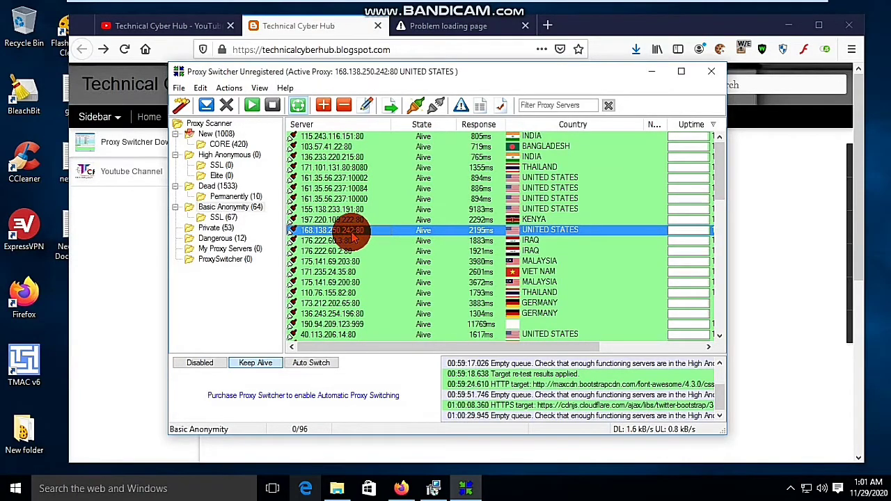
pyautogui.rightClick(354, 237)
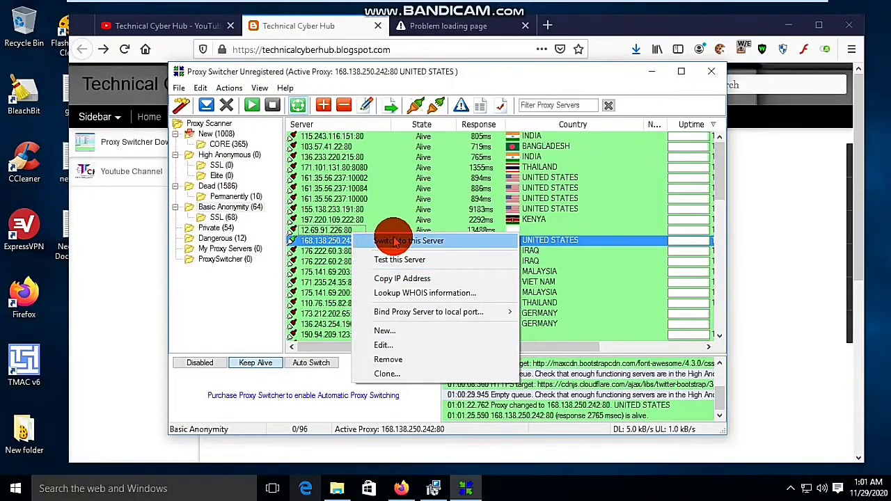
pyautogui.click(422, 241)
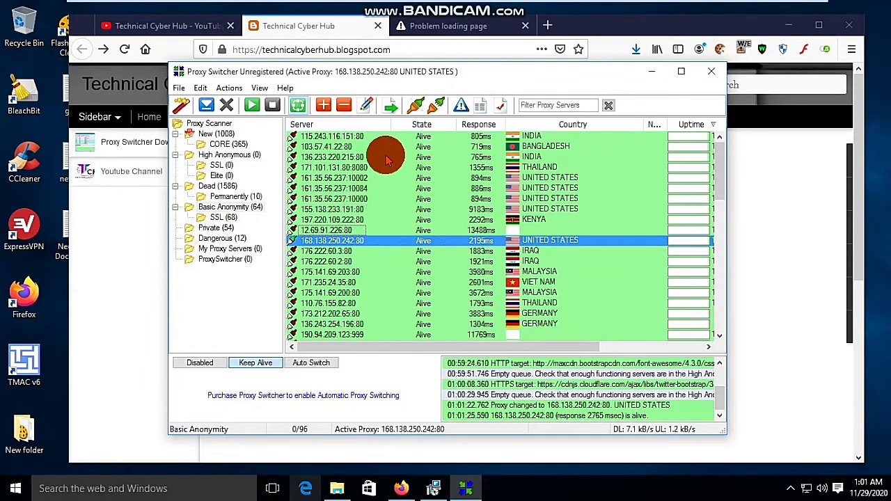
# Step: Switch to Firefox and retry loading the Google search for "what is my ip"
pyautogui.click(410, 26)
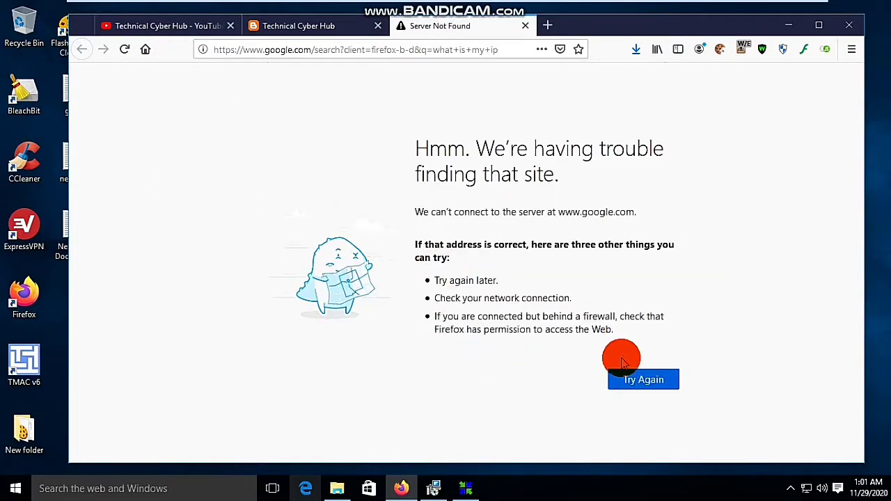
pyautogui.click(630, 379)
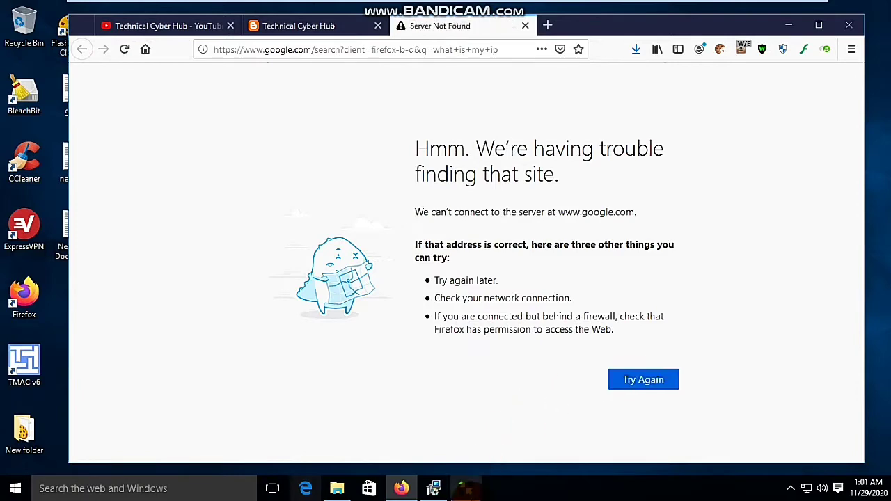
# Step: Return to Proxy Switcher and test the United States server 168.138.250.242:80 in the Basic Anonymity list
pyautogui.click(466, 489)
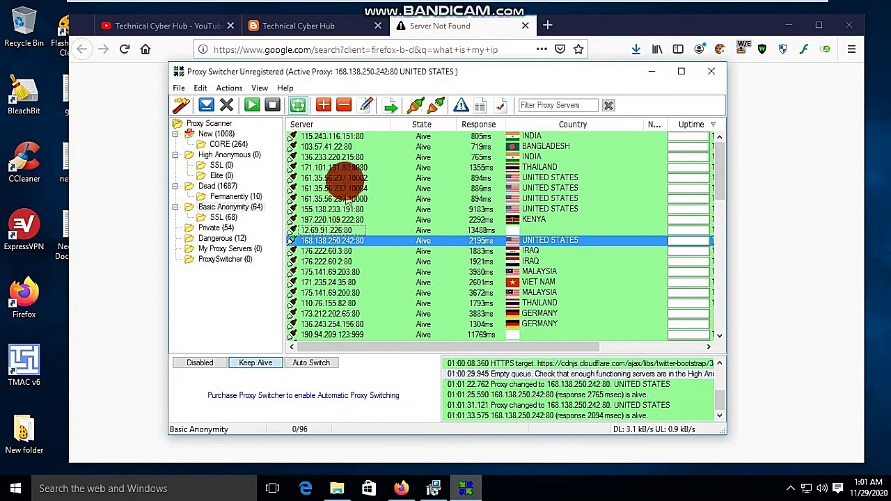
pyautogui.rightClick(334, 169)
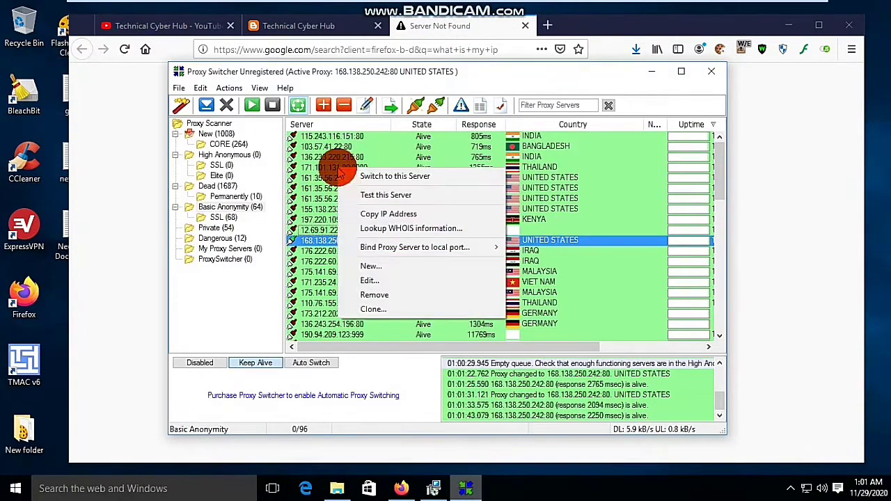
pyautogui.click(376, 197)
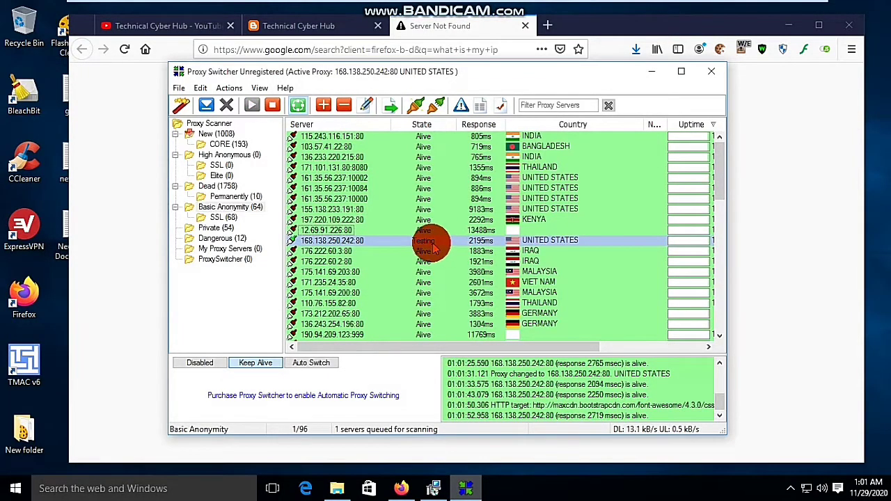
pyautogui.rightClick(346, 244)
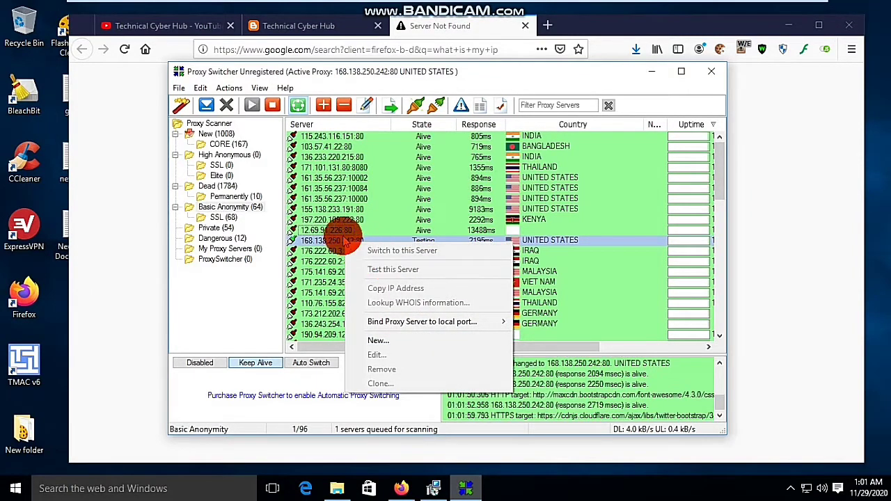
pyautogui.click(334, 240)
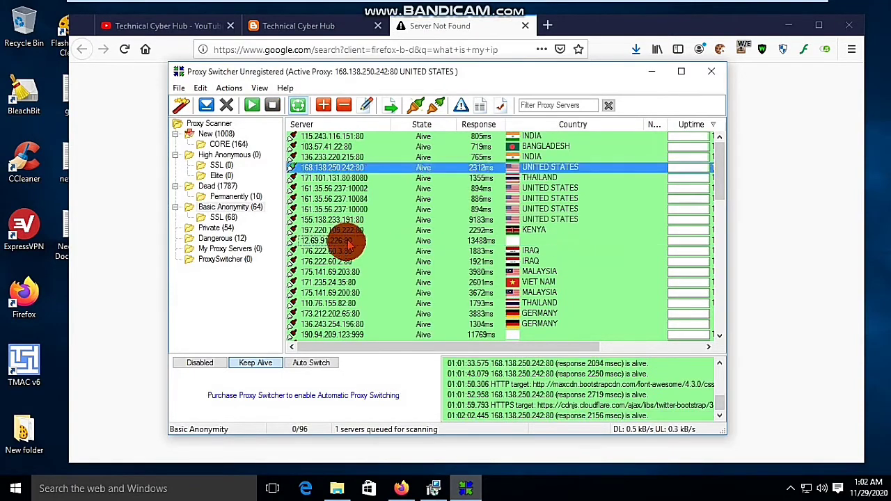
# Step: Switch the active proxy to 168.138.250.242:80 again and try reloading the "what is my ip" search in Firefox
pyautogui.rightClick(361, 168)
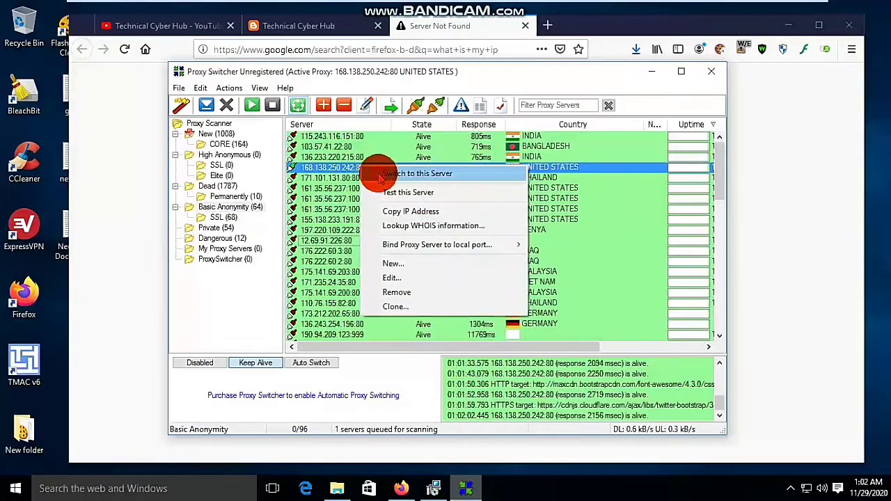
pyautogui.click(372, 174)
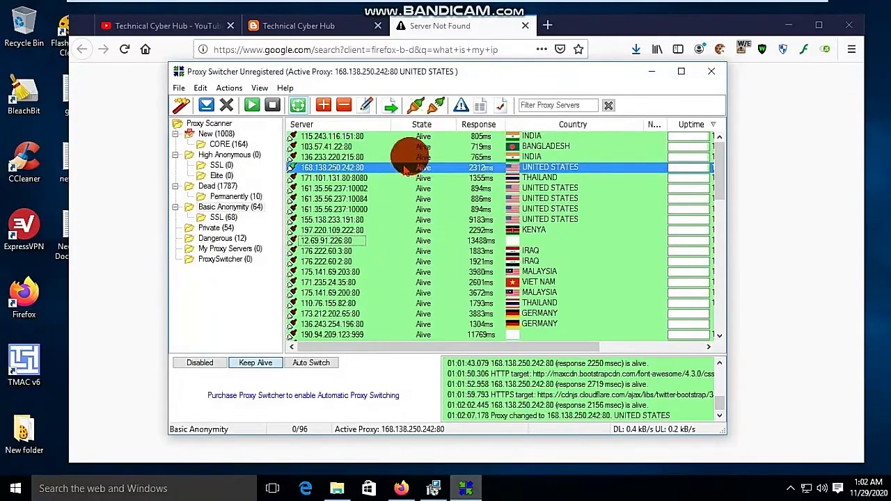
pyautogui.click(125, 49)
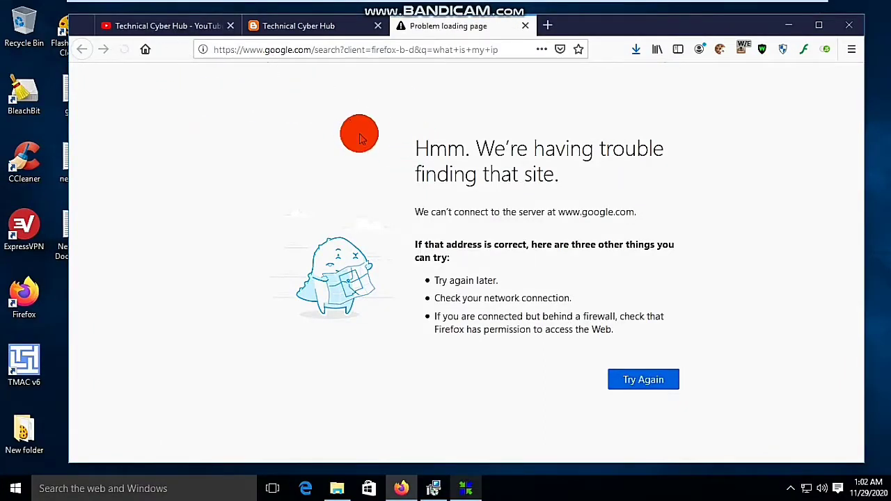
# Step: In Proxy Switcher, switch the active proxy to the India server 104.211.177.255:3128 in the Basic Anonymity SSL list
pyautogui.click(473, 482)
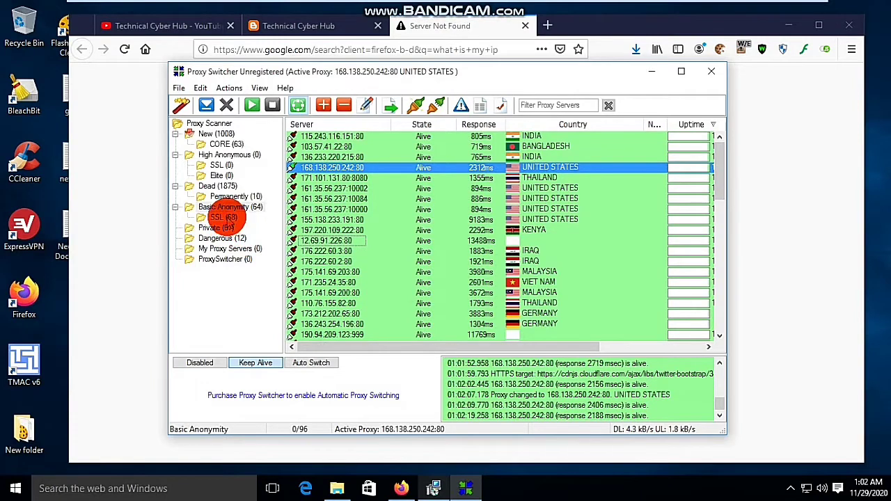
pyautogui.click(229, 218)
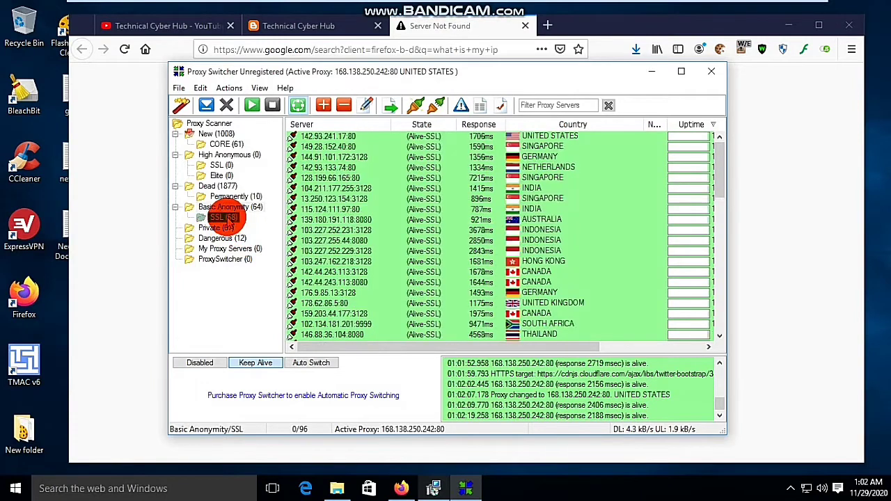
pyautogui.click(357, 189)
pyautogui.doubleClick(356, 189)
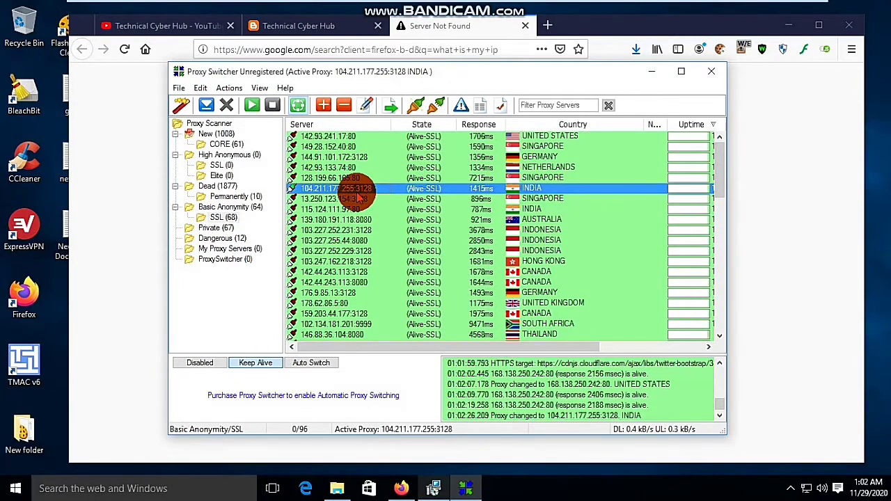
pyautogui.doubleClick(362, 190)
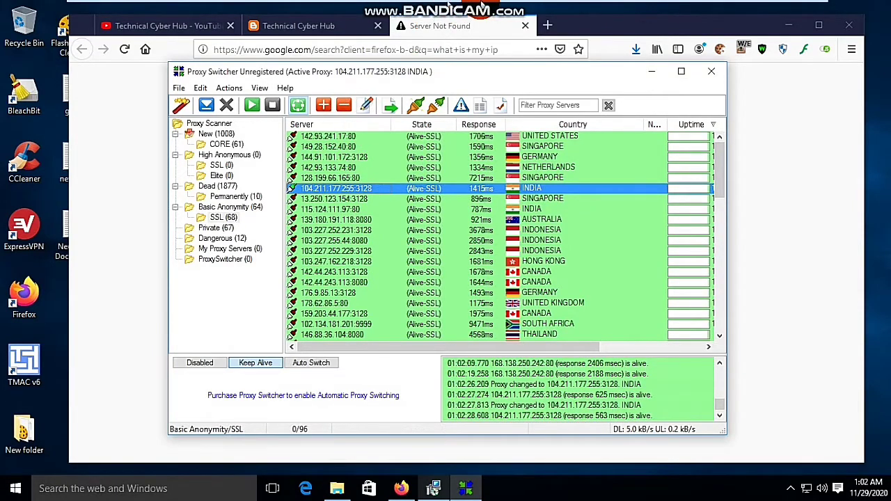
# Step: Reload the search in Firefox, start the "I'm not a robot" check, and compare the page's IP address with the active proxy
pyautogui.moveTo(481, 6)
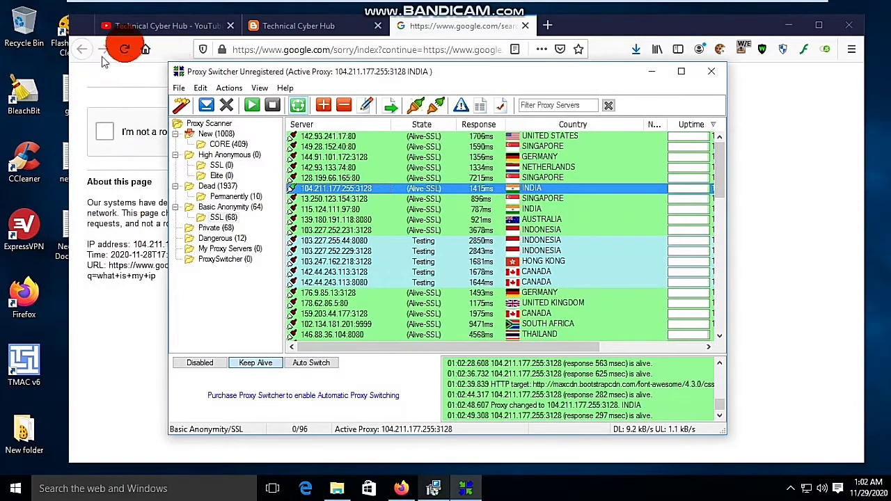
pyautogui.click(126, 49)
pyautogui.click(124, 48)
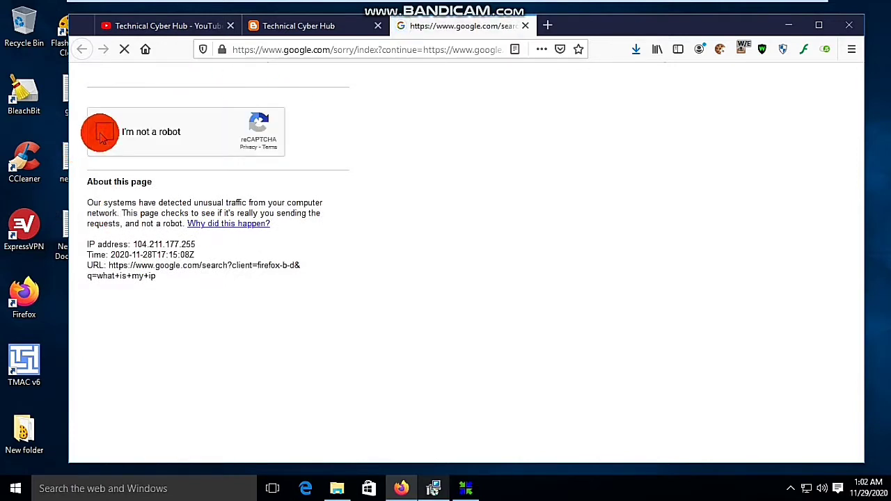
pyautogui.click(102, 136)
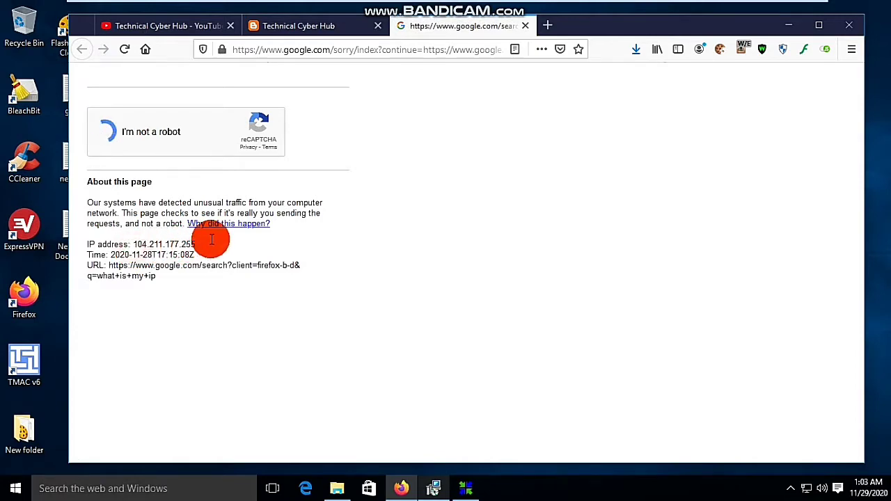
pyautogui.moveTo(212, 239); pyautogui.dragTo(131, 245)
pyautogui.click(466, 490)
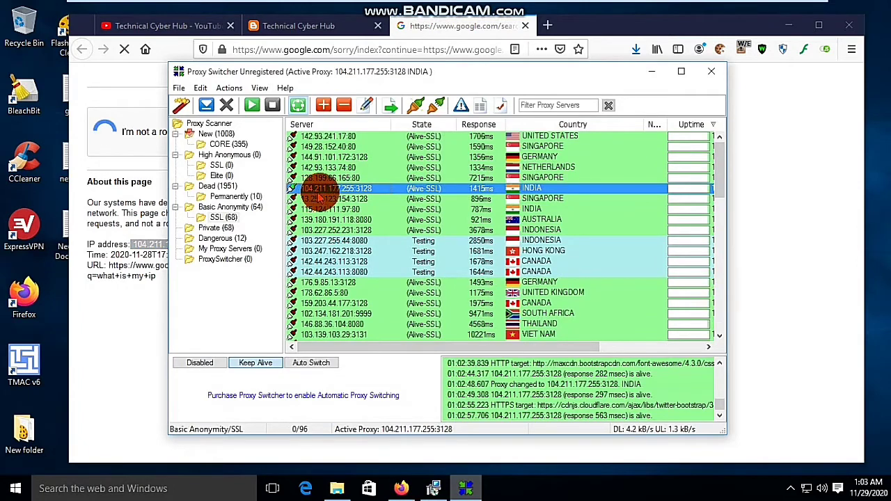
# Step: Move the Proxy Switcher window aside and switch the active proxy to the India server 115.124.111.97:80 in the SSL list
pyautogui.moveTo(415, 78); pyautogui.dragTo(498, 73)
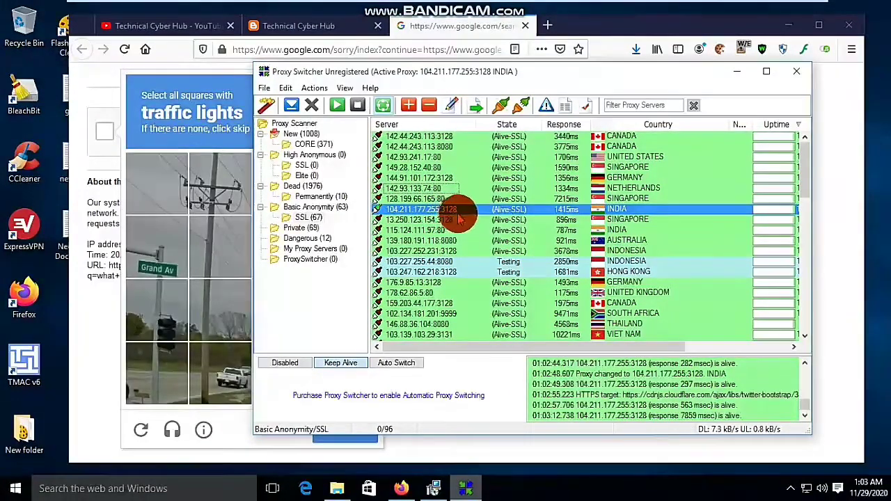
pyautogui.click(435, 199)
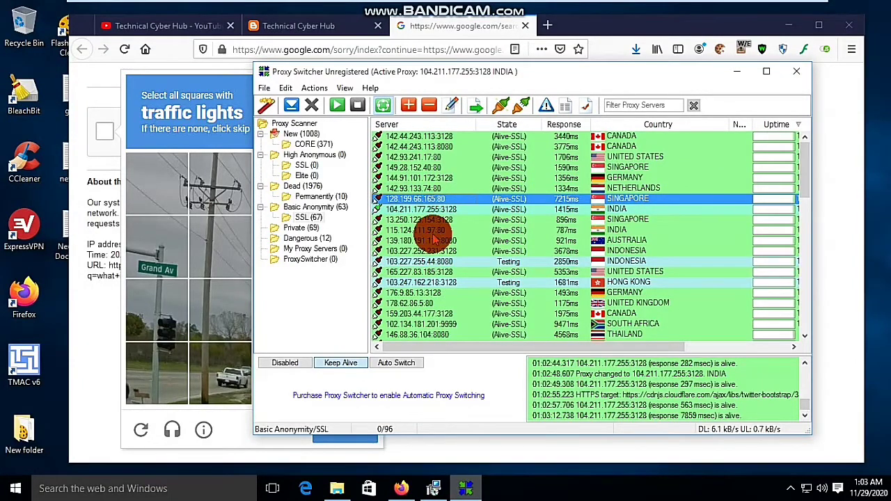
pyautogui.click(427, 231)
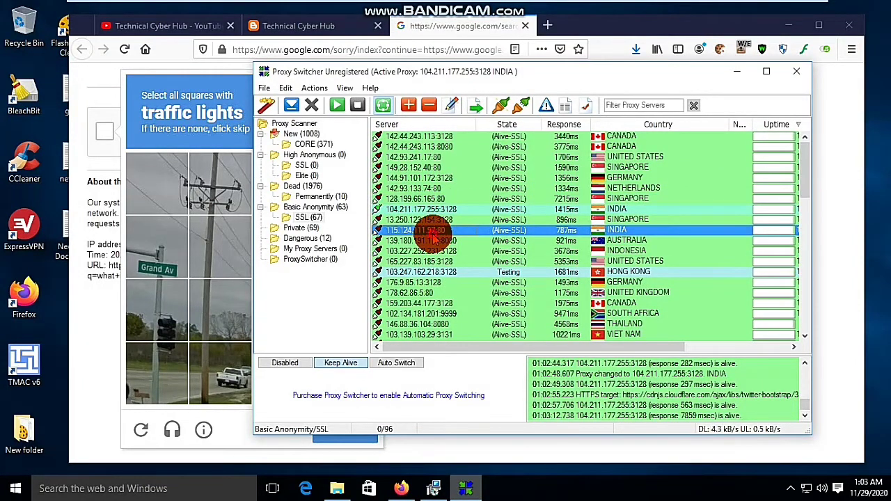
pyautogui.doubleClick(434, 235)
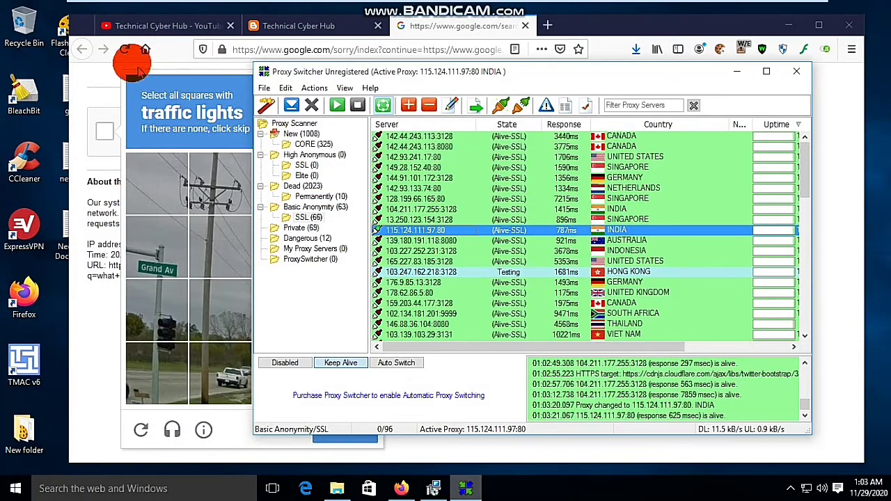
# Step: Reload the Google page in Firefox and compare its reported IP address with the active India proxy
pyautogui.click(124, 51)
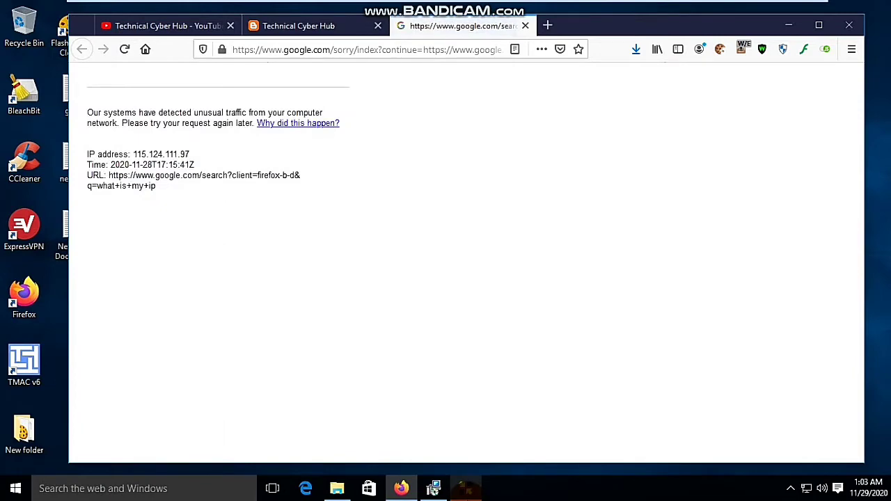
pyautogui.click(466, 489)
pyautogui.click(420, 226)
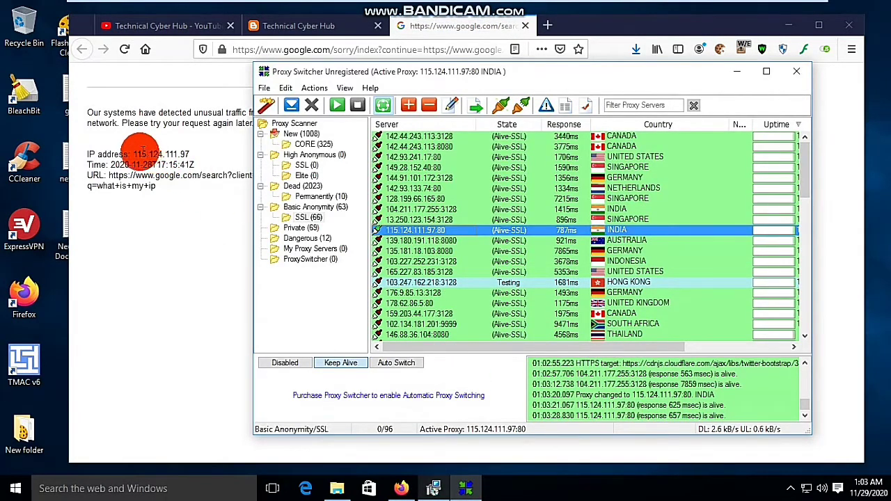
pyautogui.moveTo(135, 154); pyautogui.dragTo(183, 152)
pyautogui.click(295, 263)
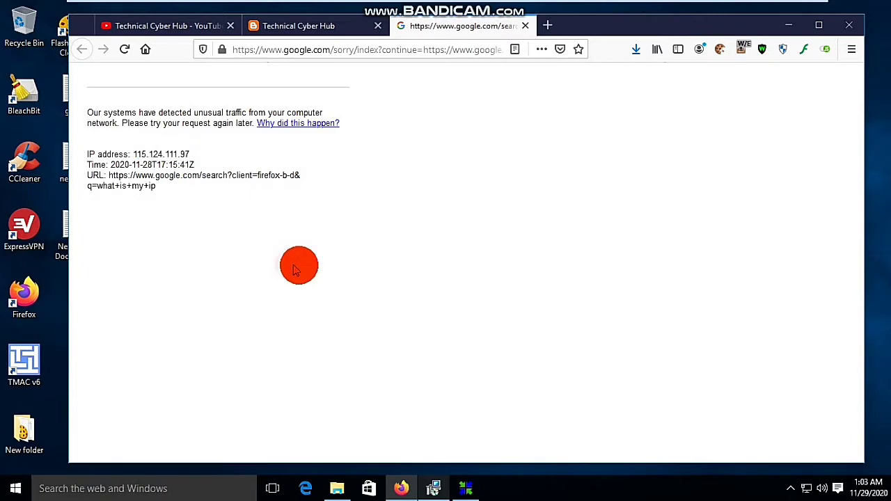
# Step: In Proxy Switcher, switch the active proxy to the United Kingdom server 178.62.86.5:80 in the SSL list
pyautogui.click(433, 488)
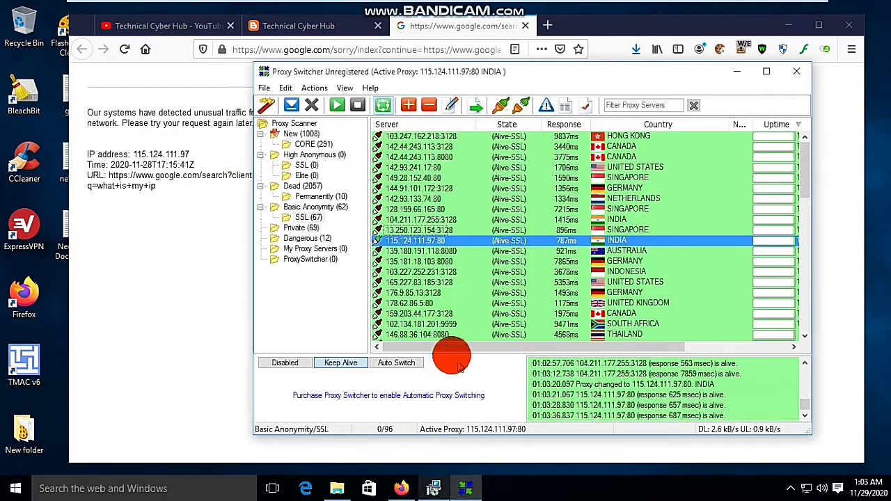
pyautogui.click(434, 304)
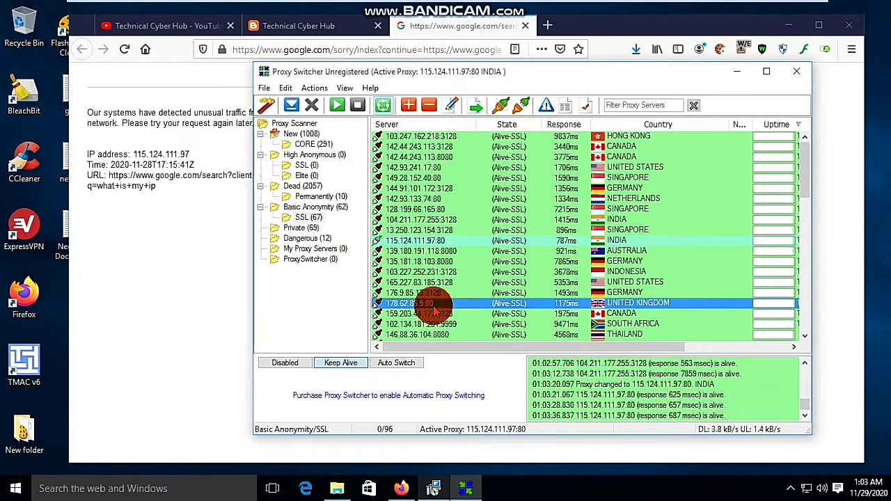
pyautogui.doubleClick(435, 304)
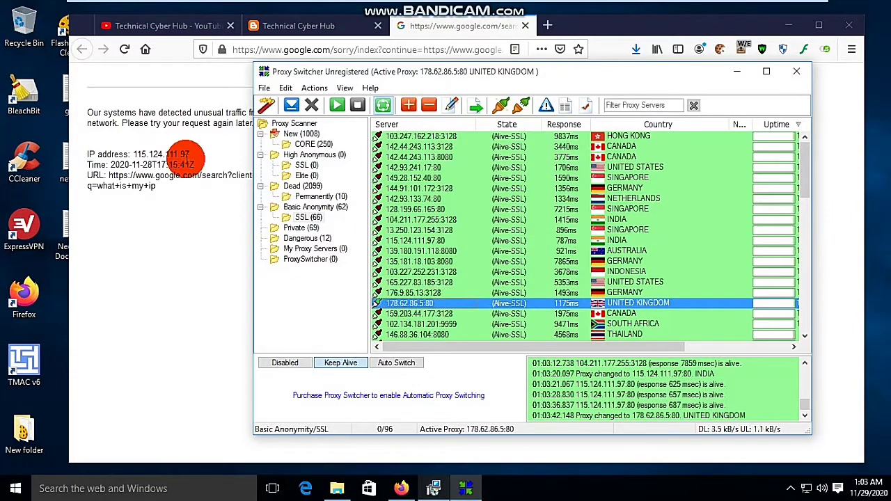
# Step: Reload the Google page in Firefox and compare its reported IP address with the active United Kingdom proxy
pyautogui.click(125, 48)
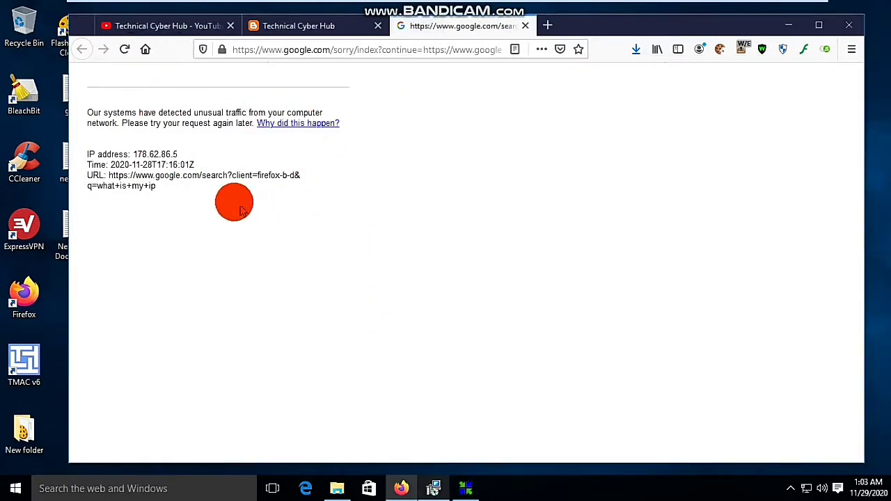
pyautogui.moveTo(133, 156); pyautogui.dragTo(204, 152)
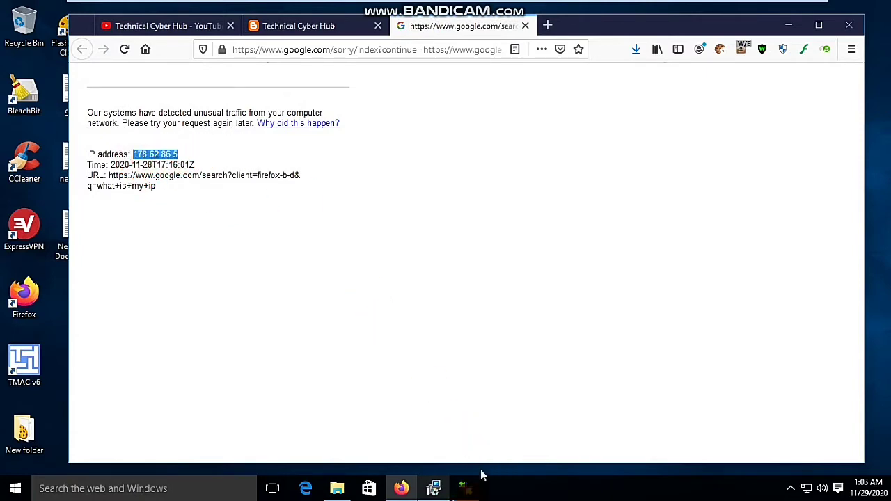
pyautogui.click(466, 489)
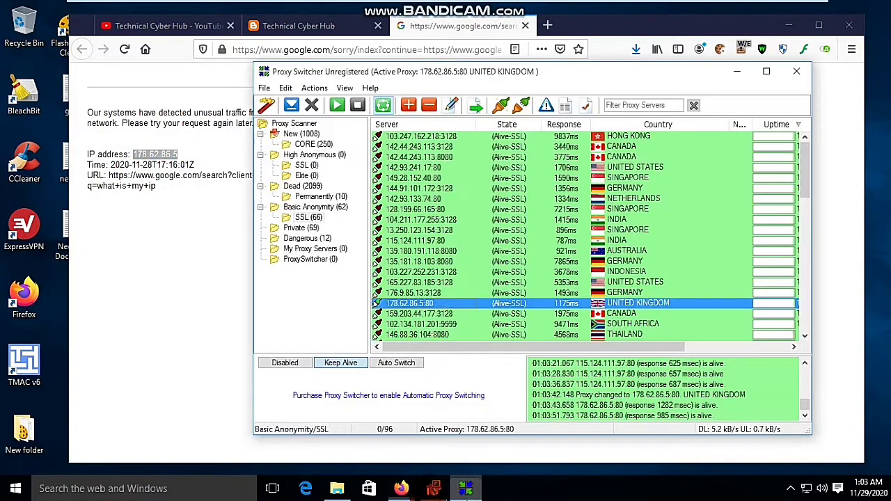
# Step: Set the proxy connection mode to Auto Switch
pyautogui.click(397, 364)
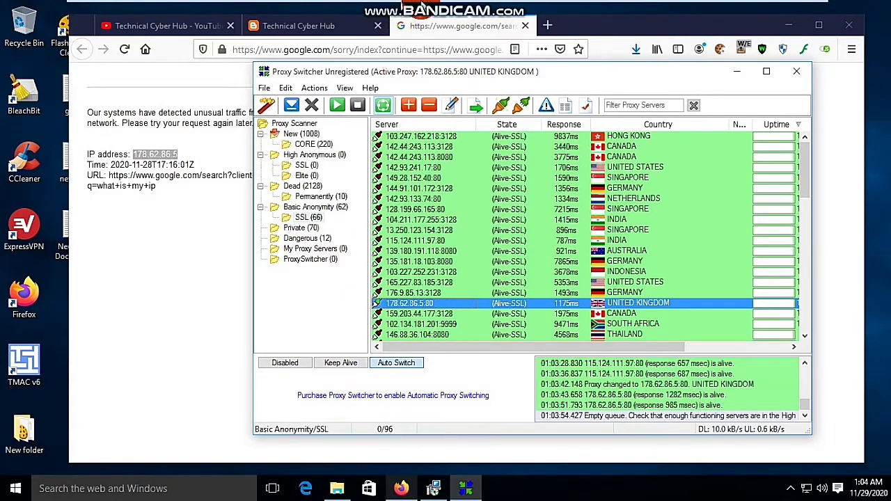
pyautogui.moveTo(435, 6)
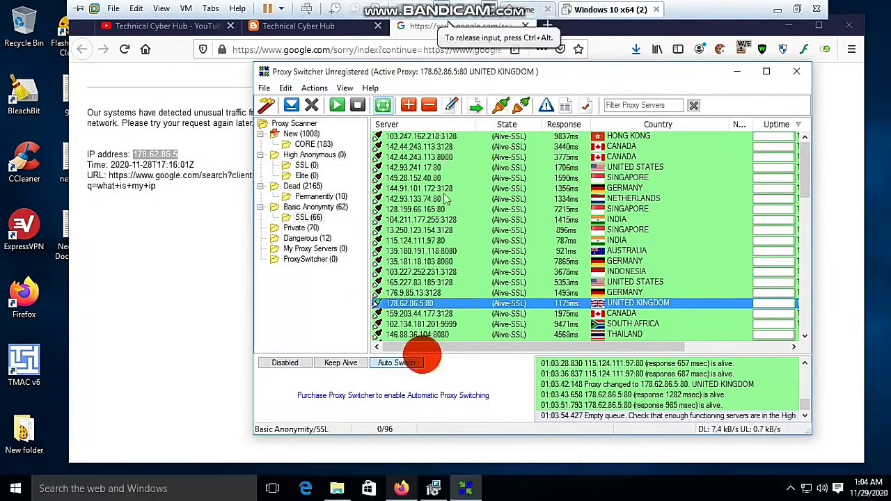
pyautogui.click(398, 392)
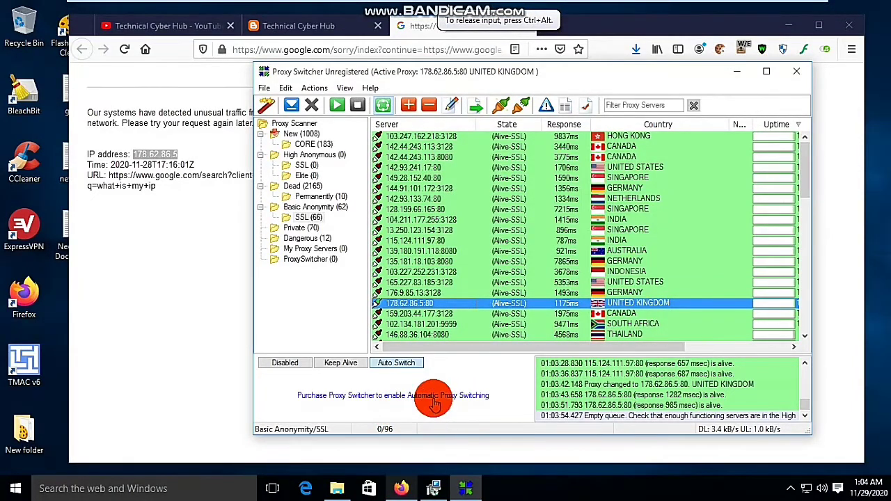
# Step: Examine the Basic Anonymity server list through to its last entries
pyautogui.click(315, 207)
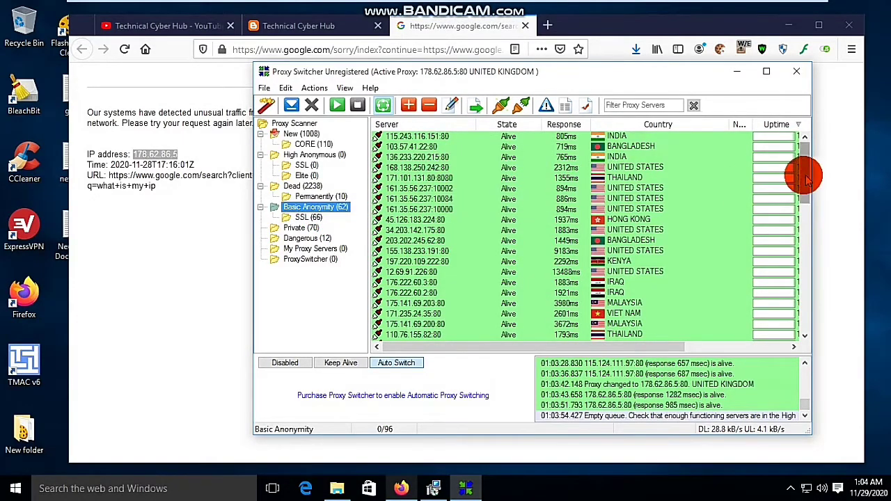
pyautogui.moveTo(804, 175); pyautogui.dragTo(787, 312)
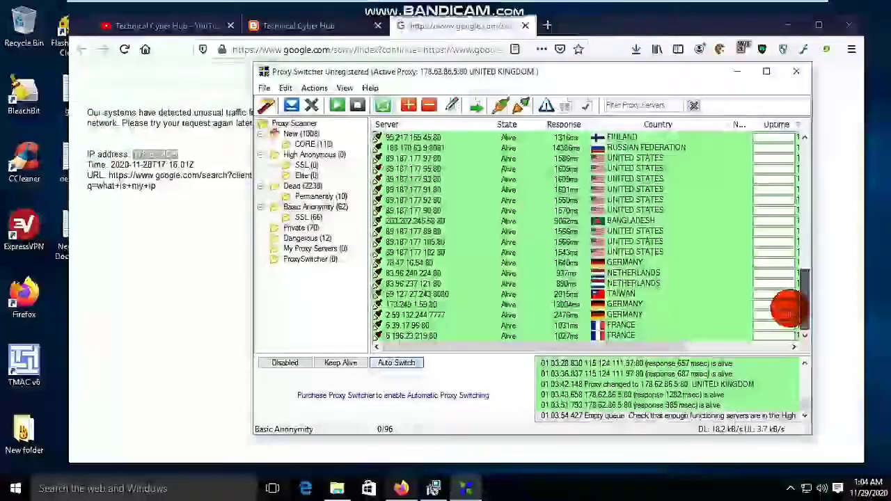
pyautogui.moveTo(597, 258)
pyautogui.mouseDown()
pyautogui.moveTo(352, 174)
pyautogui.moveTo(303, 192)
pyautogui.mouseUp()
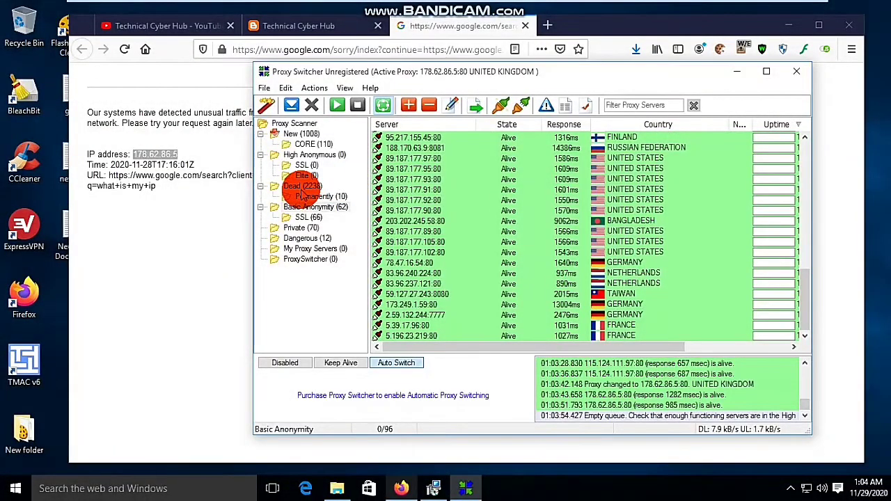
# Step: Examine the Permanently dead servers and the full Dead server list
pyautogui.click(310, 196)
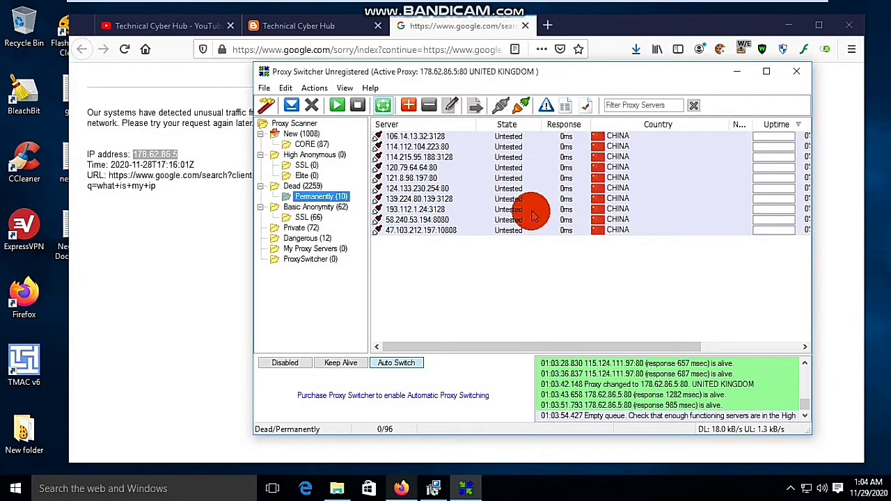
pyautogui.moveTo(490, 216); pyautogui.dragTo(316, 186)
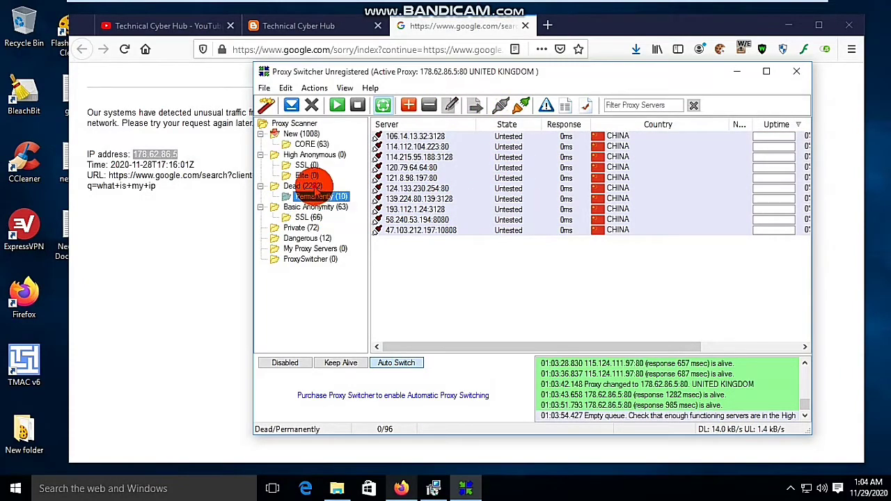
pyautogui.click(313, 187)
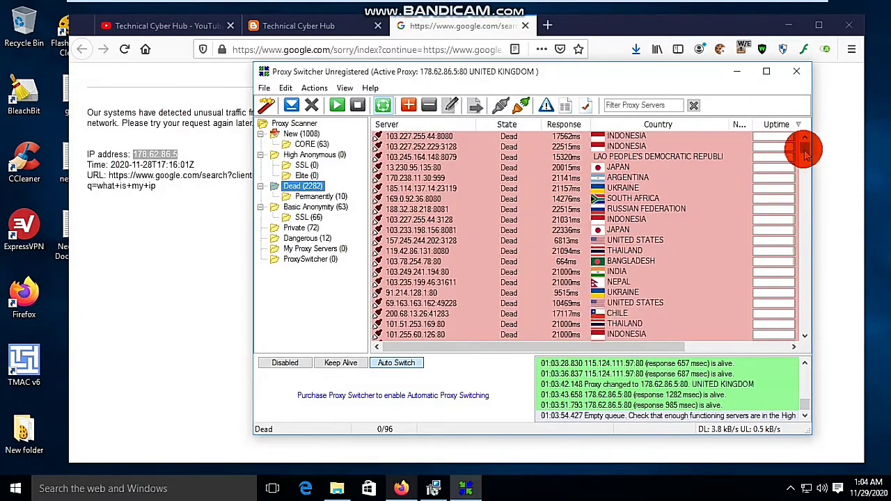
pyautogui.moveTo(804, 154); pyautogui.dragTo(777, 318)
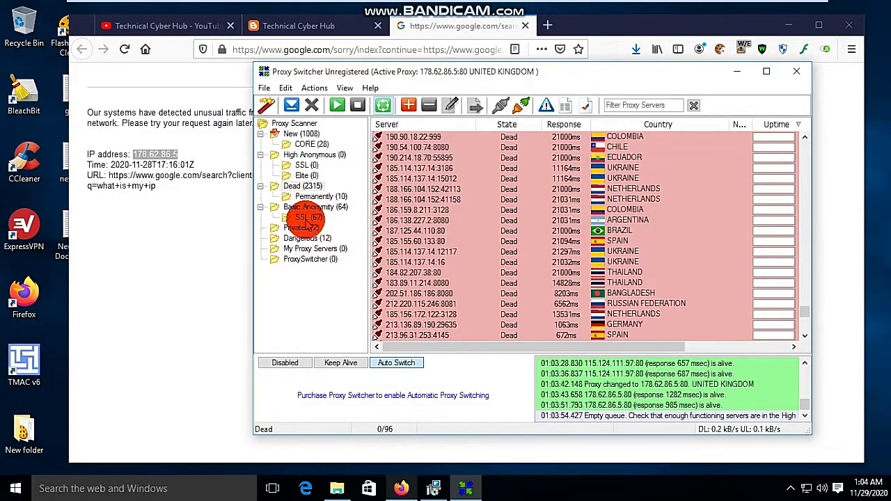
# Step: Start a retest of the servers in the Basic Anonymity SSL list and reposition the Proxy Switcher window
pyautogui.click(307, 220)
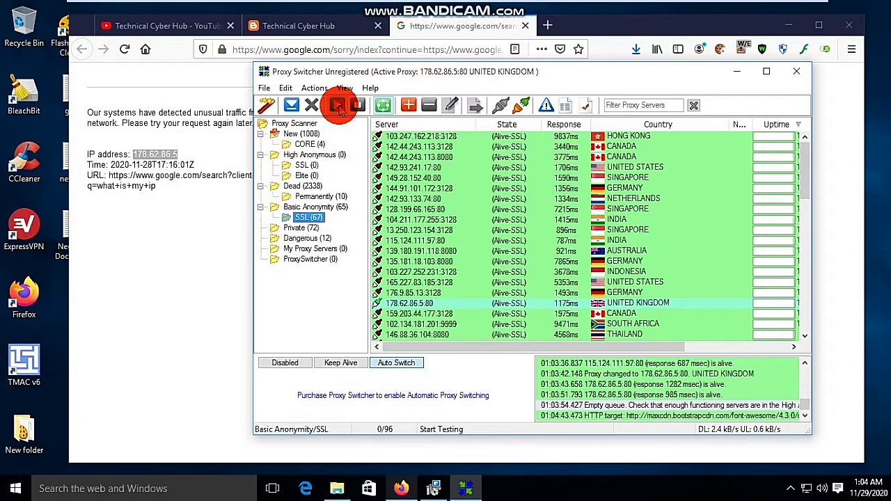
pyautogui.click(337, 106)
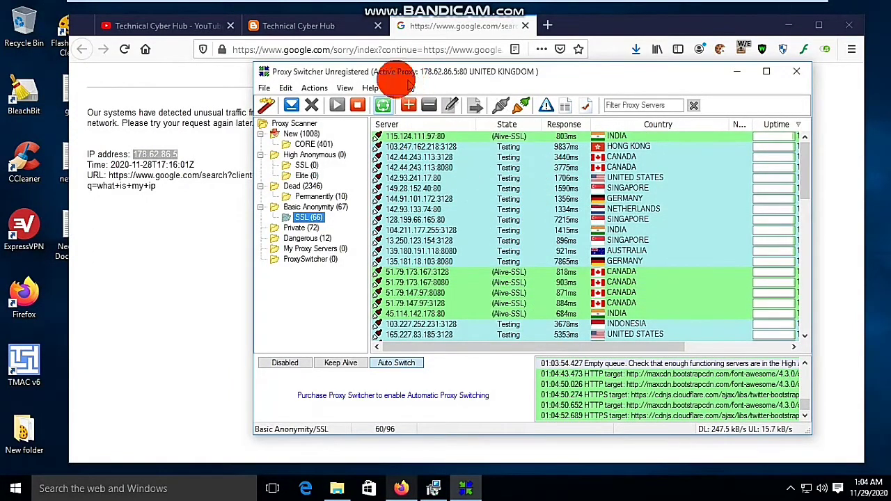
pyautogui.moveTo(408, 72); pyautogui.dragTo(371, 78)
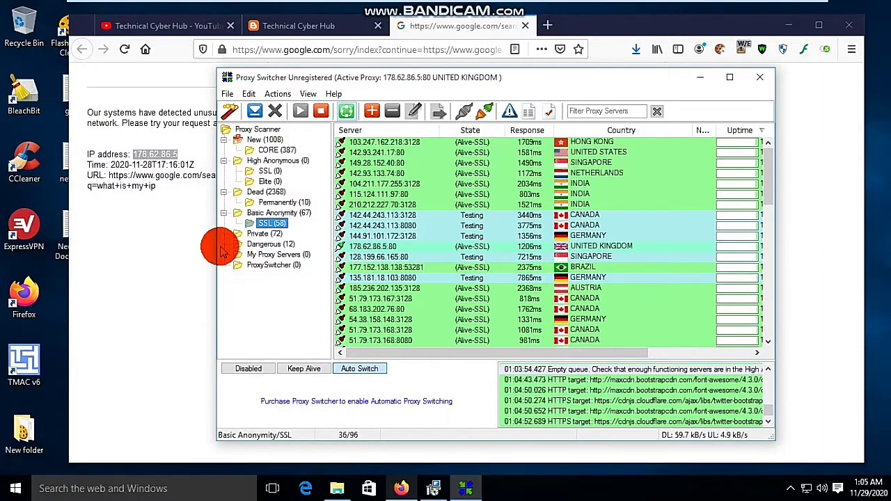
# Step: Examine the Dangerous and Private server lists and highlight server 20.186.110.157:3128 among the dangerous ones
pyautogui.click(265, 244)
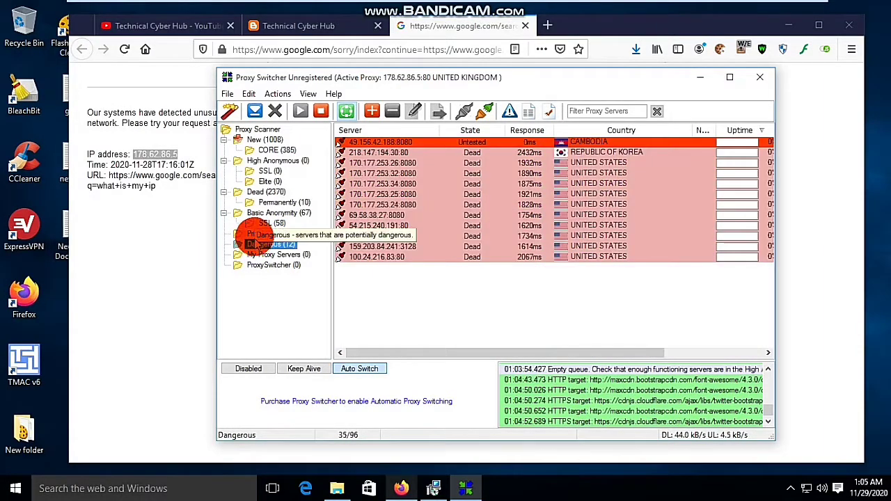
pyautogui.click(256, 233)
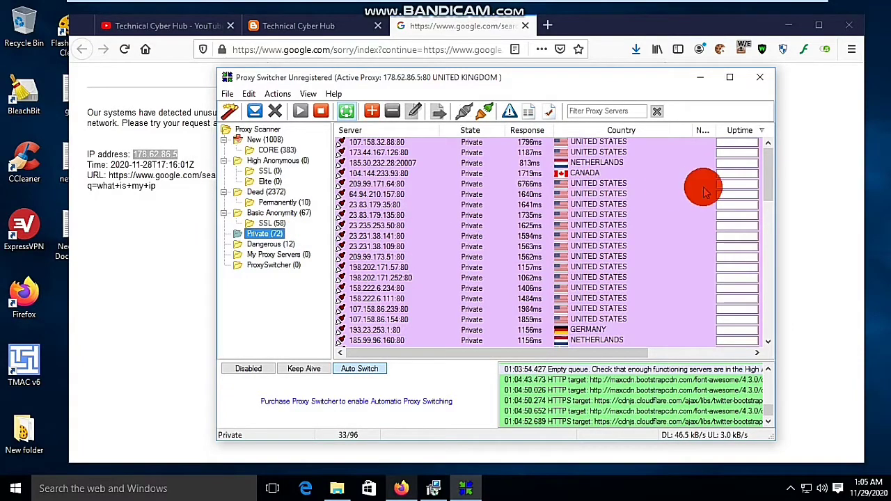
pyautogui.moveTo(763, 185); pyautogui.dragTo(759, 293)
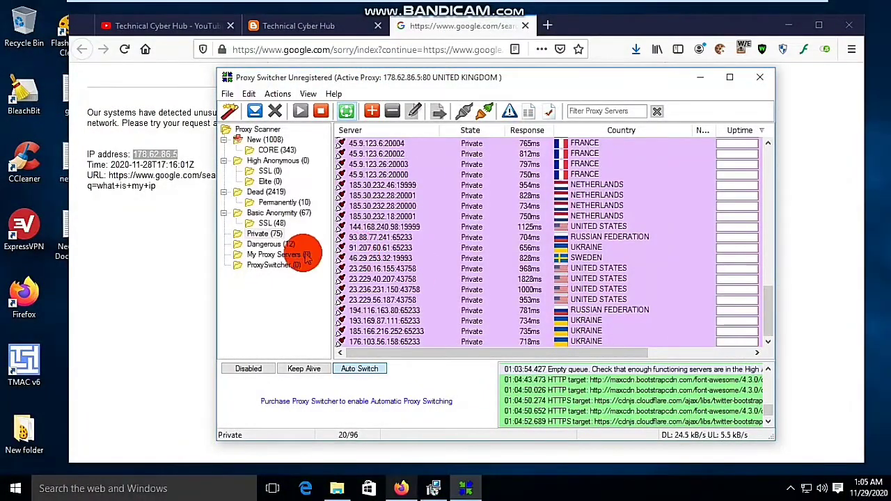
pyautogui.click(279, 247)
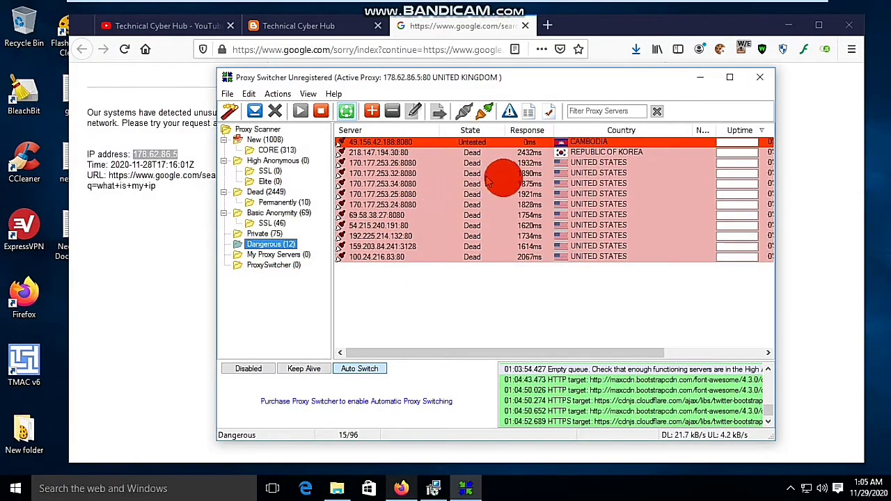
pyautogui.moveTo(511, 7)
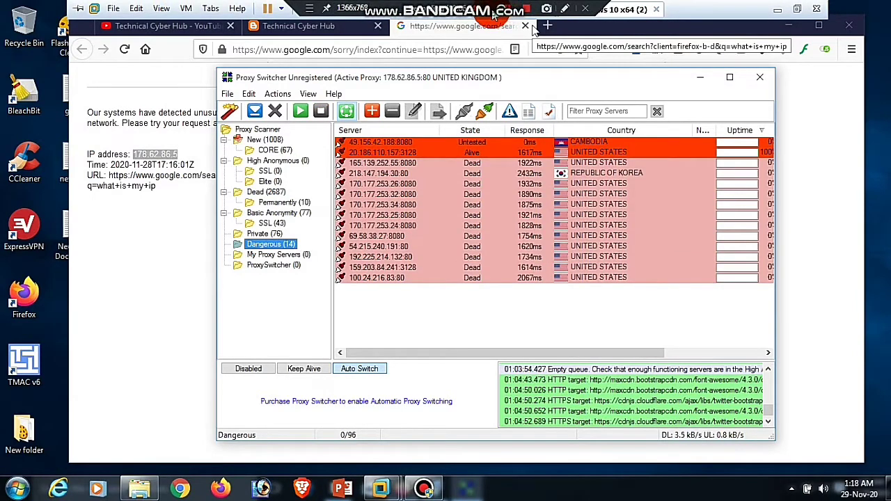
pyautogui.click(460, 133)
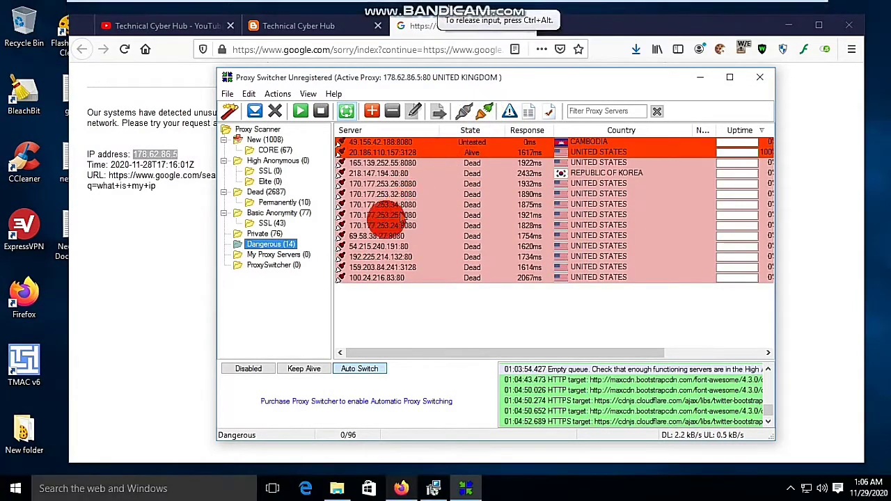
pyautogui.click(456, 154)
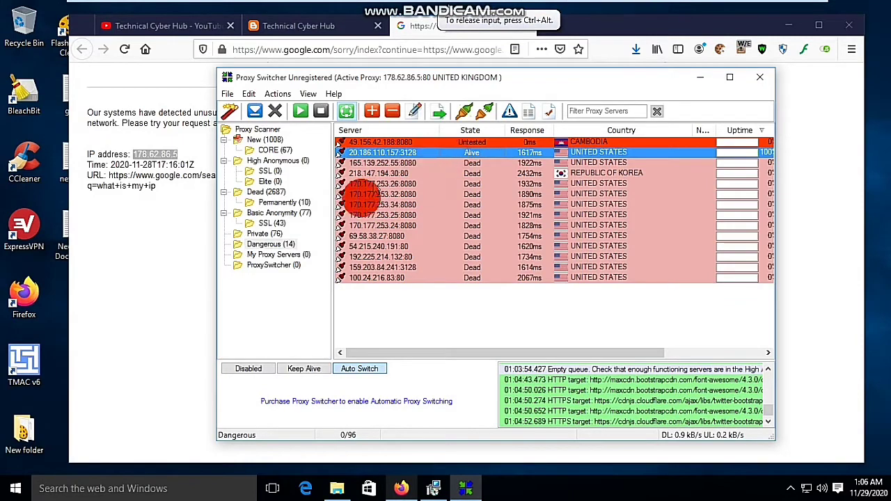
# Step: Check the Private list again and look through the retested Basic Anonymity SSL servers
pyautogui.click(268, 233)
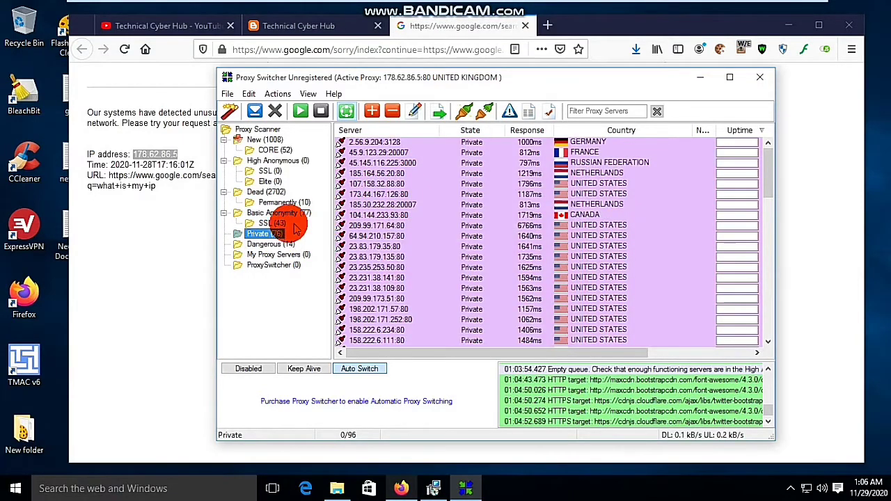
pyautogui.click(275, 224)
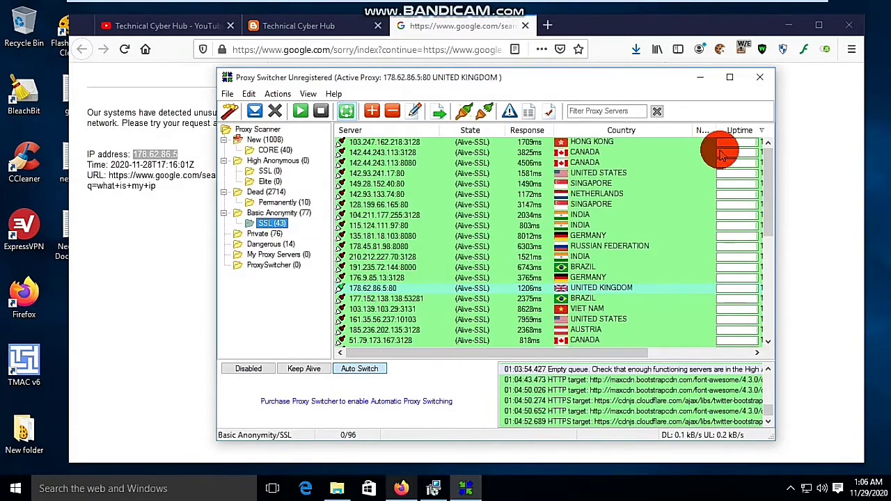
pyautogui.moveTo(767, 159); pyautogui.dragTo(672, 224)
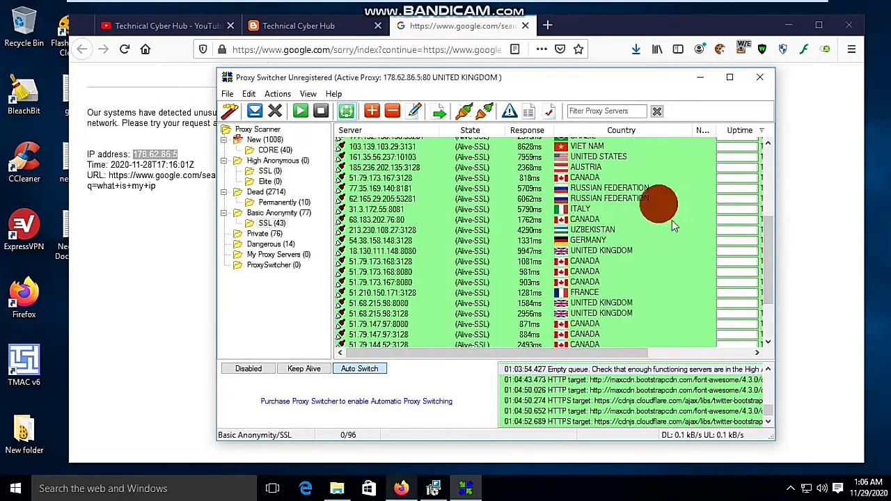
# Step: Leave the virtual machine and review the "Don't Try To Work On These IPs" slide in PowerPoint
pyautogui.moveTo(617, 6)
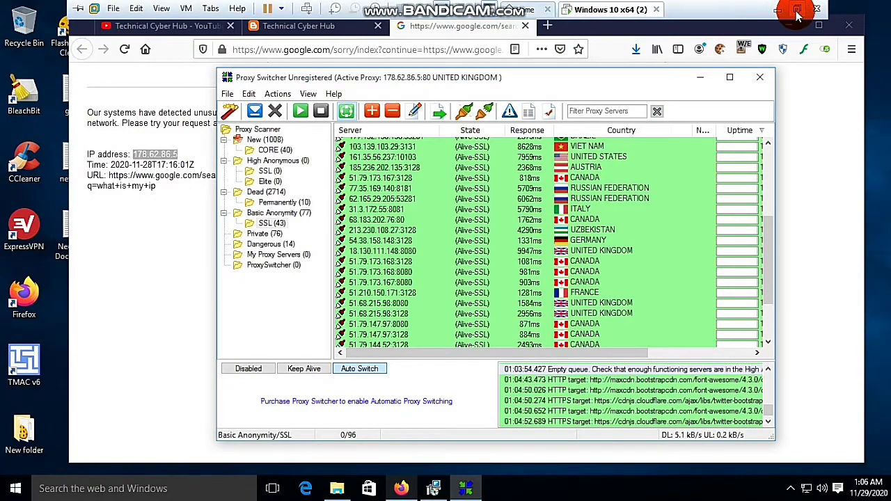
pyautogui.click(519, 4)
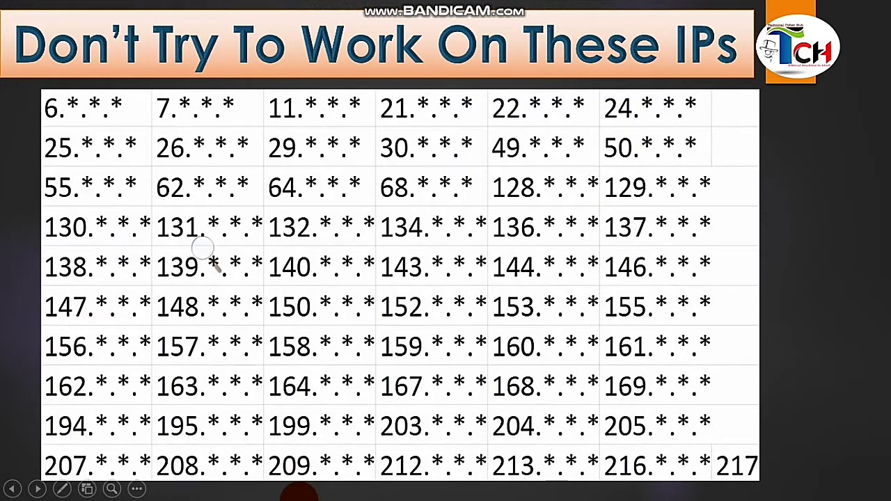
pyautogui.hotkey('alt', 'Tab')
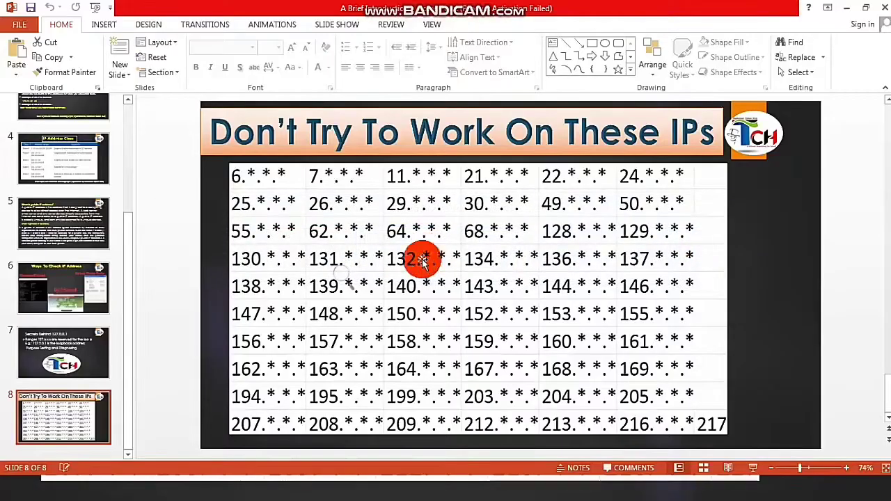
# Step: Switch back to VMware Workstation and display the Windows 10 x64 virtual machine in full screen with Firefox in front
pyautogui.press('super+Tab')
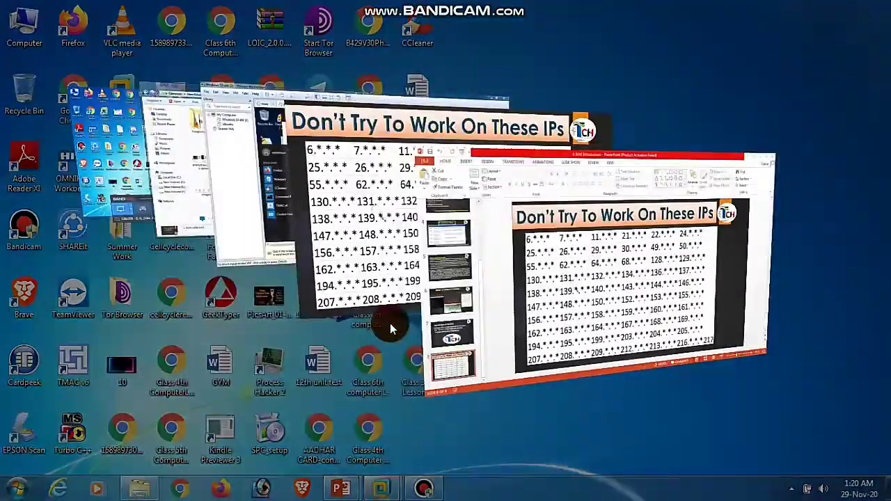
pyautogui.press('super+Tab')
pyautogui.press('super+Tab')
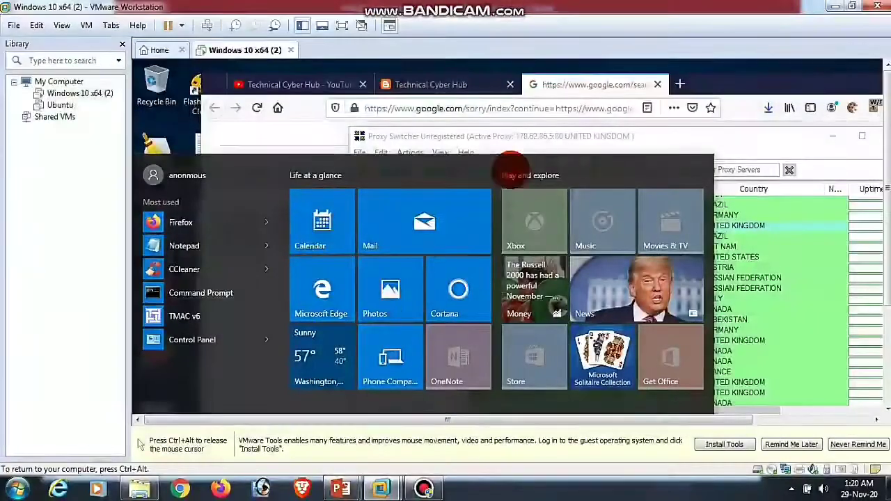
pyautogui.click(539, 83)
pyautogui.hotkey('ctrl', 'alt')
pyautogui.click(341, 25)
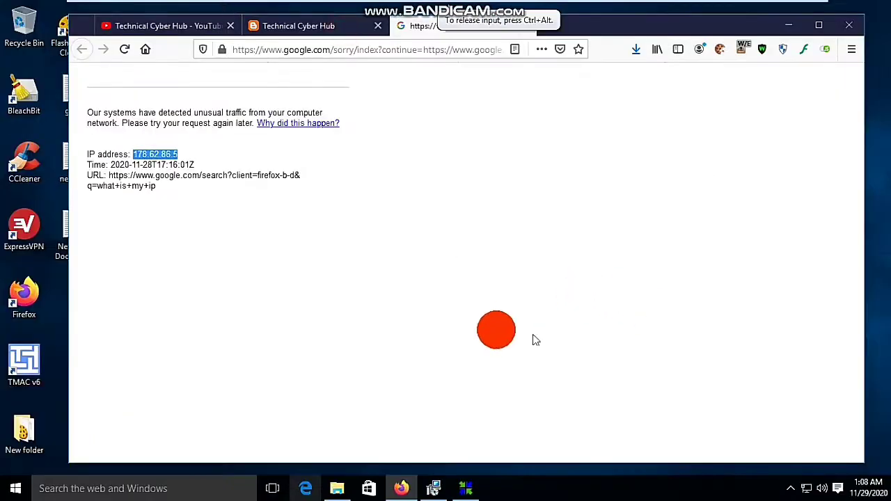
# Step: View the Technical Cyber Hub channel's YouTube videos in Firefox, checking Proxy Switcher's SSL list in between
pyautogui.click(186, 22)
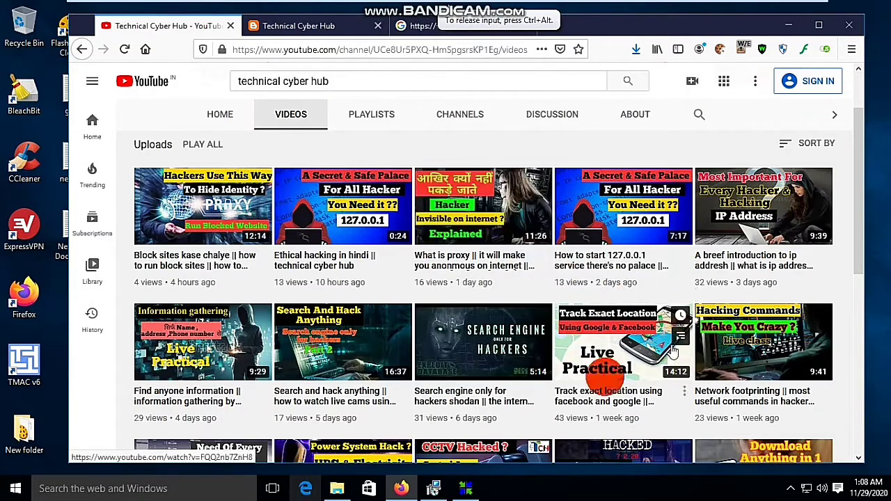
pyautogui.click(466, 489)
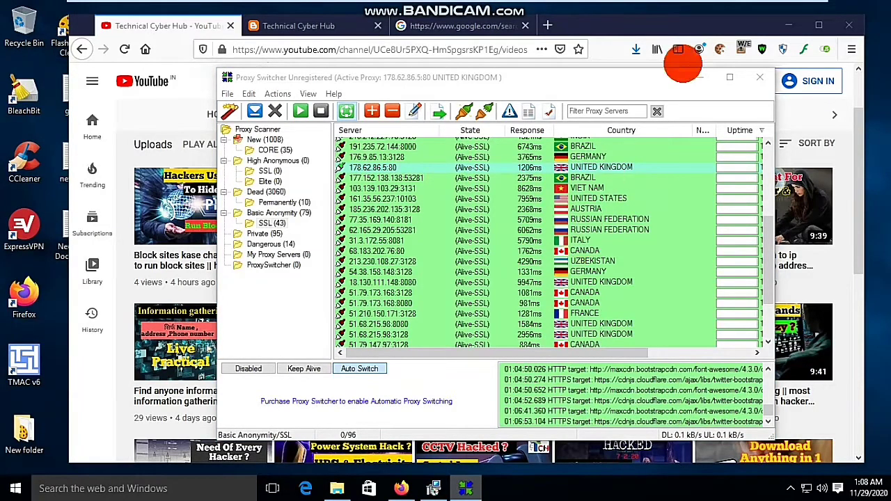
pyautogui.press('super+Tab')
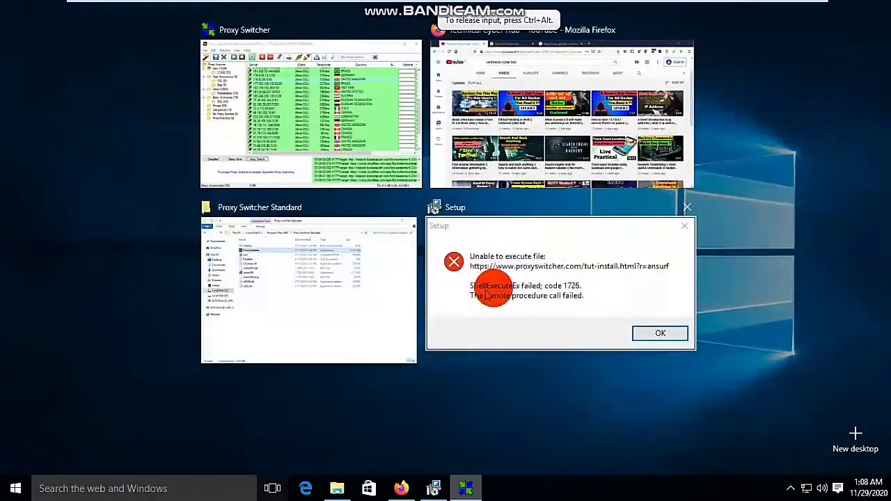
pyautogui.click(547, 142)
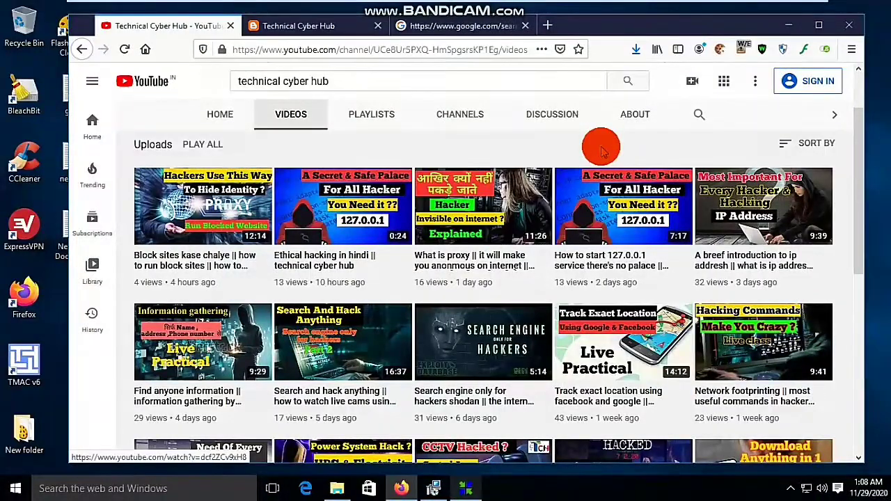
pyautogui.moveTo(599, 6)
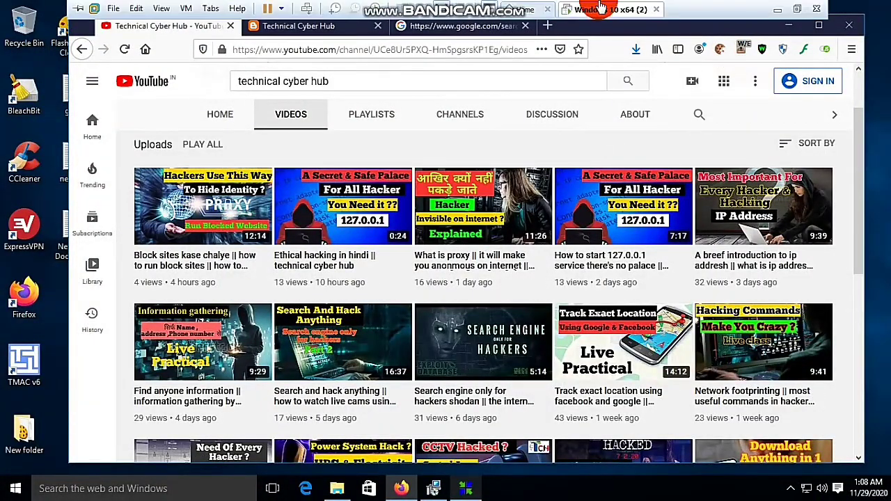